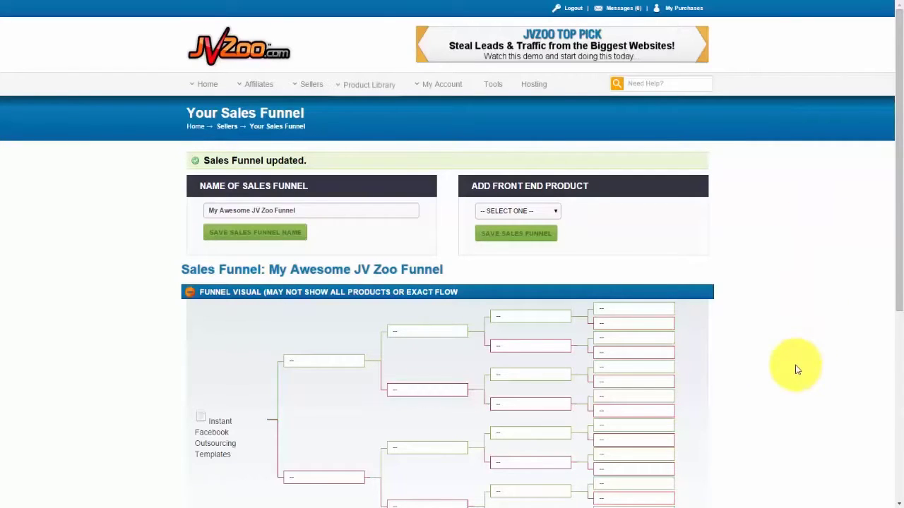
Step: Open the seller's Sales Funnels list in a new tab and return to the My Awesome JV Zoo Funnel page
{"action": "mouse_move", "coordinate": [311, 90]}
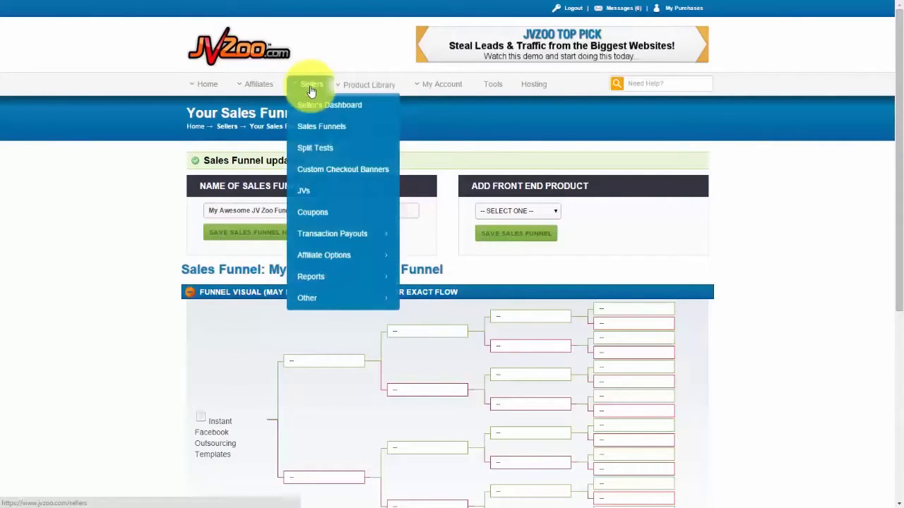
{"action": "right_click", "coordinate": [329, 134]}
{"action": "left_click", "coordinate": [360, 135]}
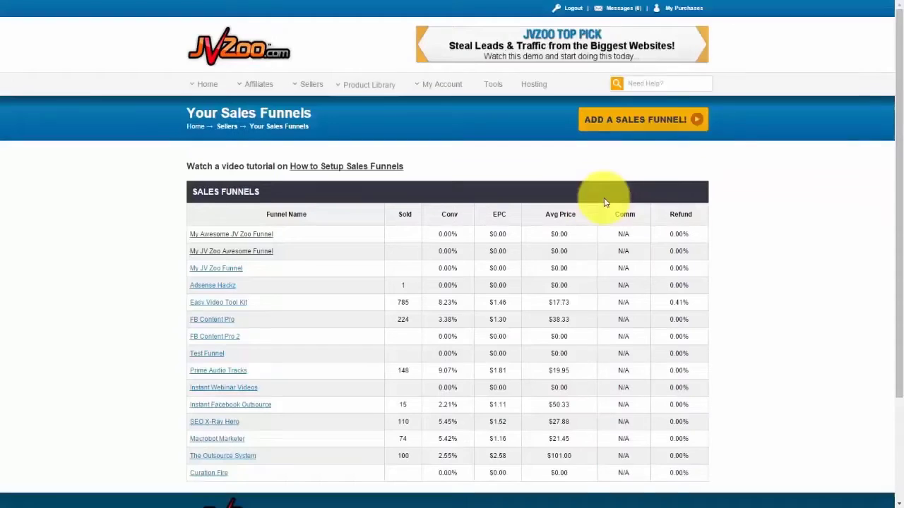
{"action": "left_click", "coordinate": [635, 120]}
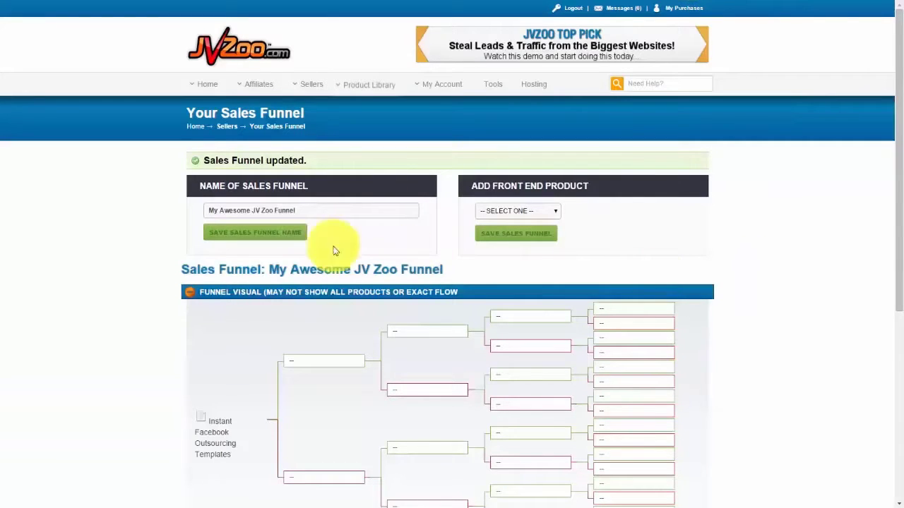
Step: Examine the funnel's name, the available front end products, and the product table with its upsell and downsell choices
{"action": "left_click_drag", "start_coordinate": [306, 211], "coordinate": [203, 209]}
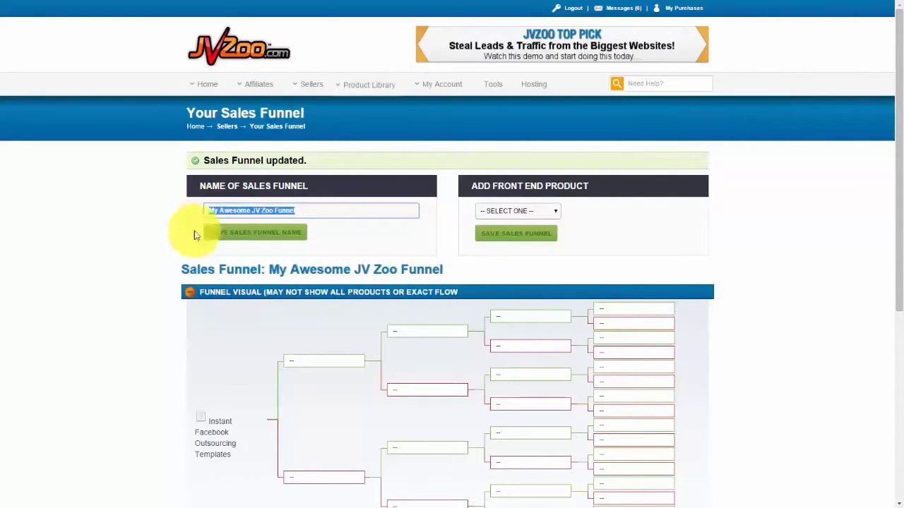
{"action": "left_click", "coordinate": [533, 210]}
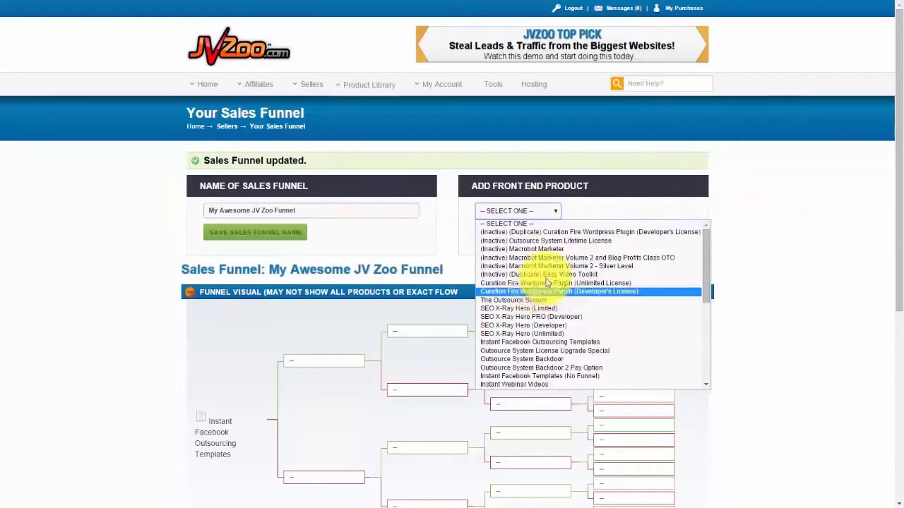
{"action": "left_click", "coordinate": [596, 211]}
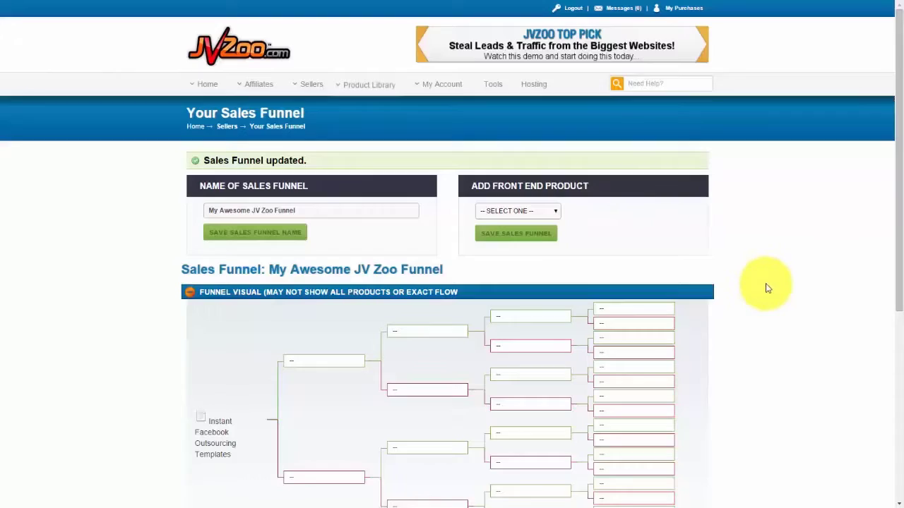
{"action": "scroll", "coordinate": [764, 284], "scroll_direction": "down", "scroll_amount": 1}
{"action": "scroll", "coordinate": [764, 284], "scroll_direction": "down", "scroll_amount": 5}
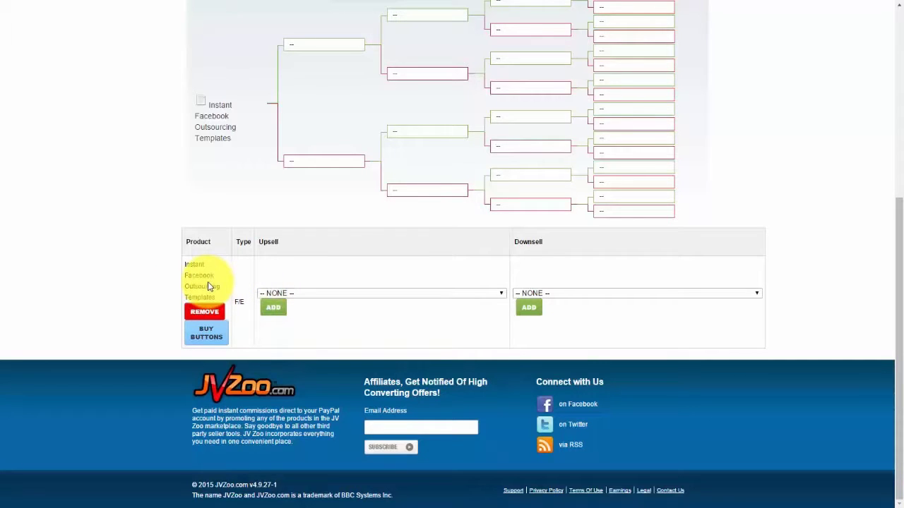
Step: Add Outsource System Backdoor to the funnel as another front end product and approve the affiliate sync
{"action": "scroll", "coordinate": [201, 283], "scroll_direction": "up", "scroll_amount": 4}
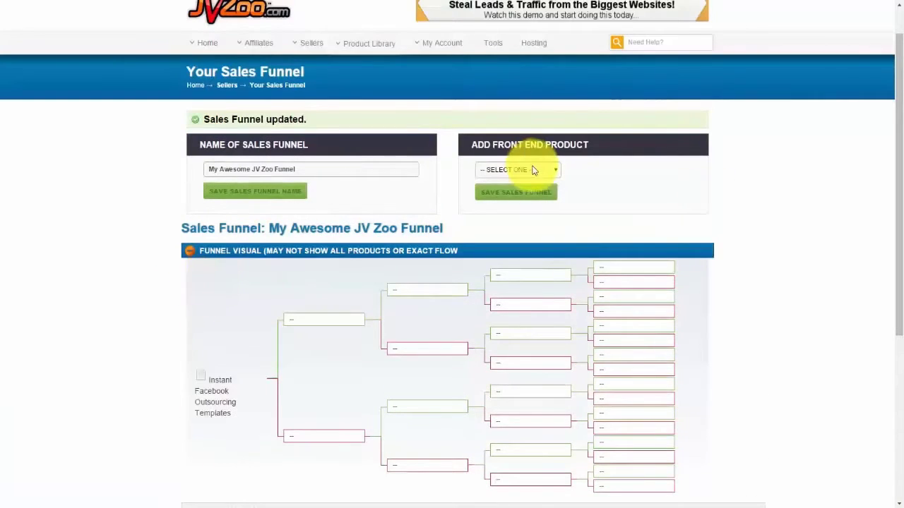
{"action": "left_click", "coordinate": [530, 170]}
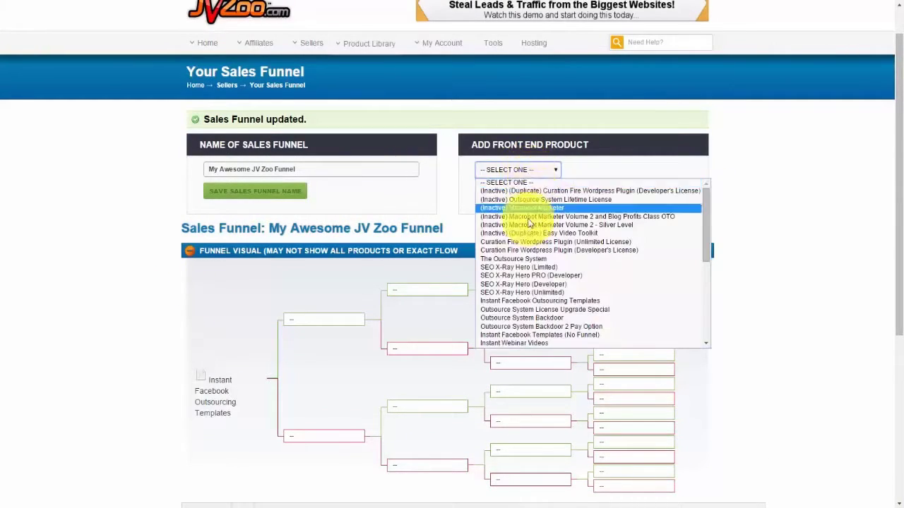
{"action": "left_click", "coordinate": [570, 317]}
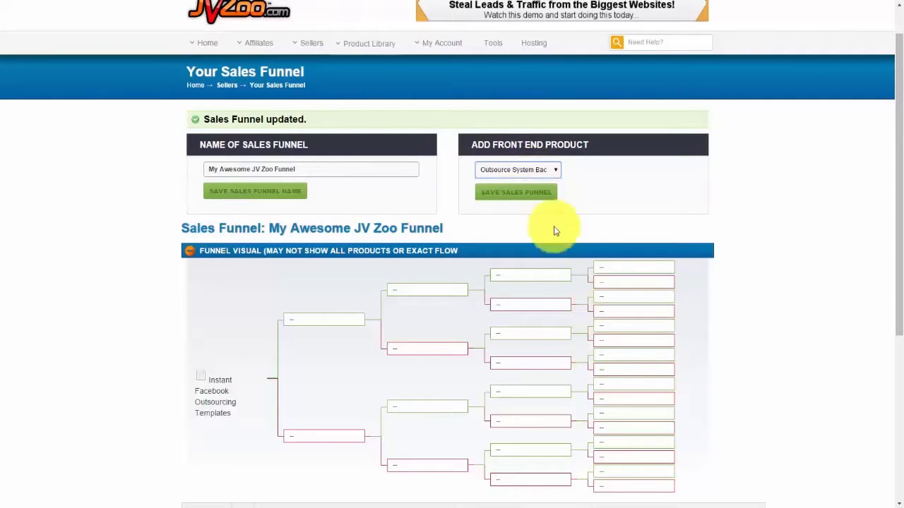
{"action": "left_click", "coordinate": [513, 197]}
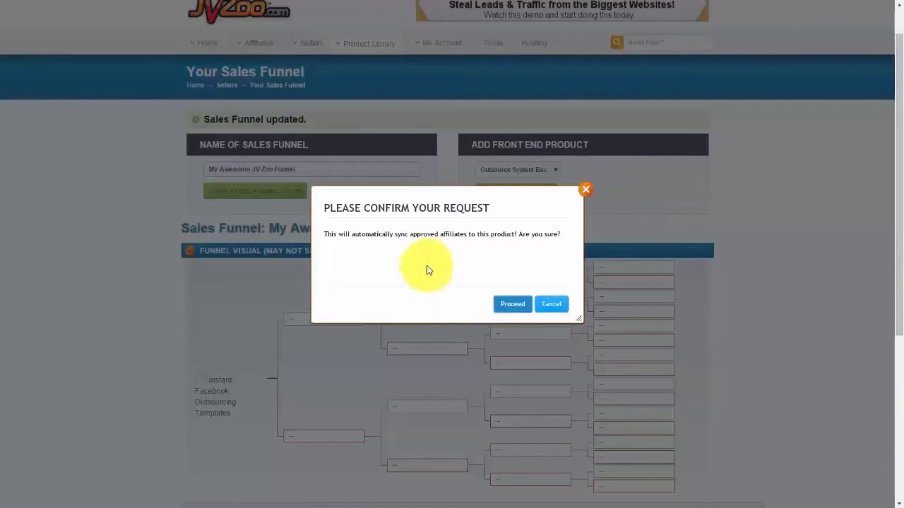
{"action": "left_click", "coordinate": [505, 304]}
Step: Add Outsource System Backdoor 2 Pay Option as the upsell for Instant Facebook Outsourcing Templates and approve the affiliate sync
{"action": "scroll", "coordinate": [782, 271], "scroll_direction": "down", "scroll_amount": 3}
{"action": "scroll", "coordinate": [782, 271], "scroll_direction": "down", "scroll_amount": 3}
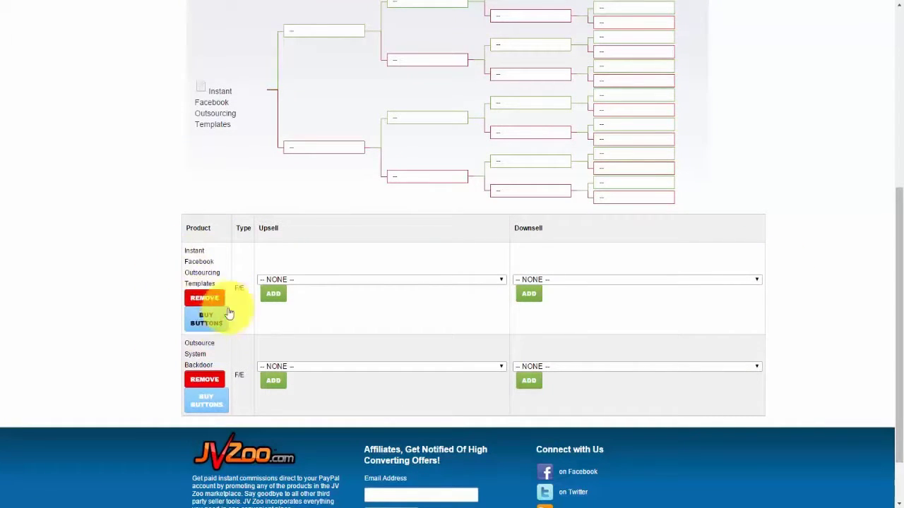
{"action": "double_click", "coordinate": [239, 289]}
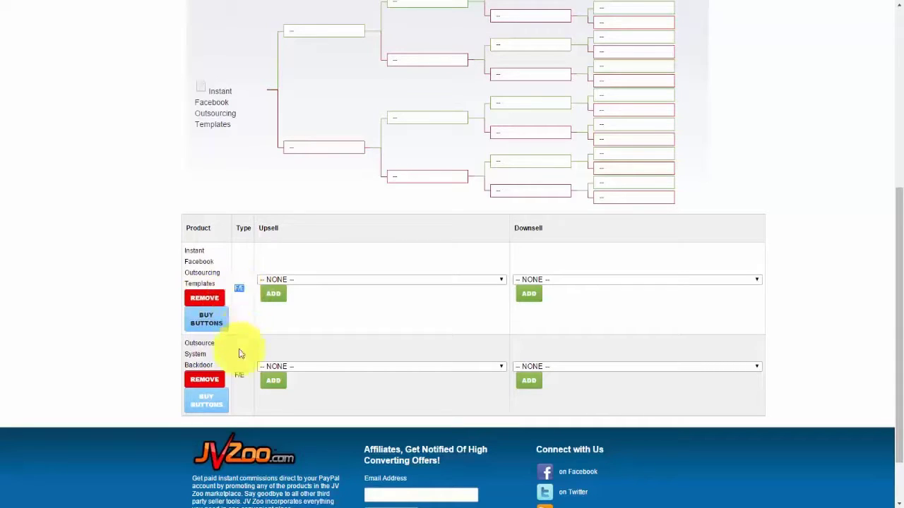
{"action": "double_click", "coordinate": [239, 375]}
{"action": "left_click", "coordinate": [355, 327]}
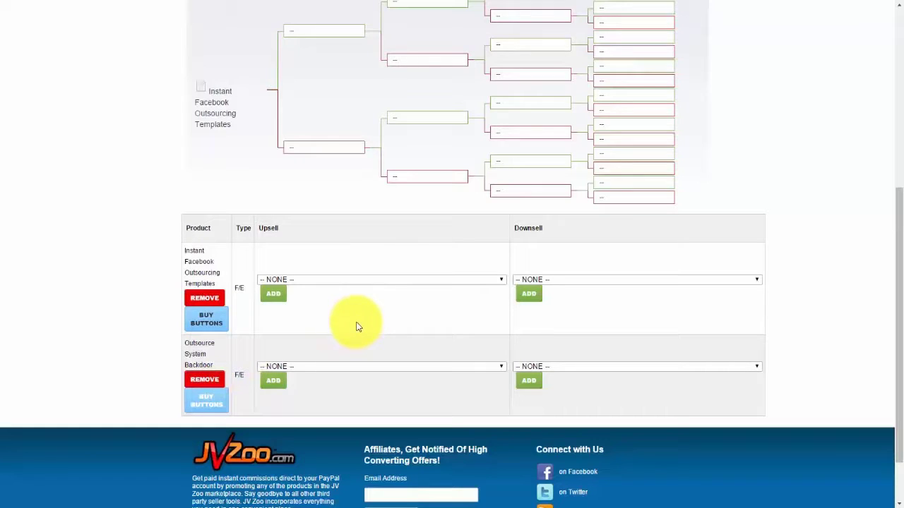
{"action": "left_click", "coordinate": [374, 280]}
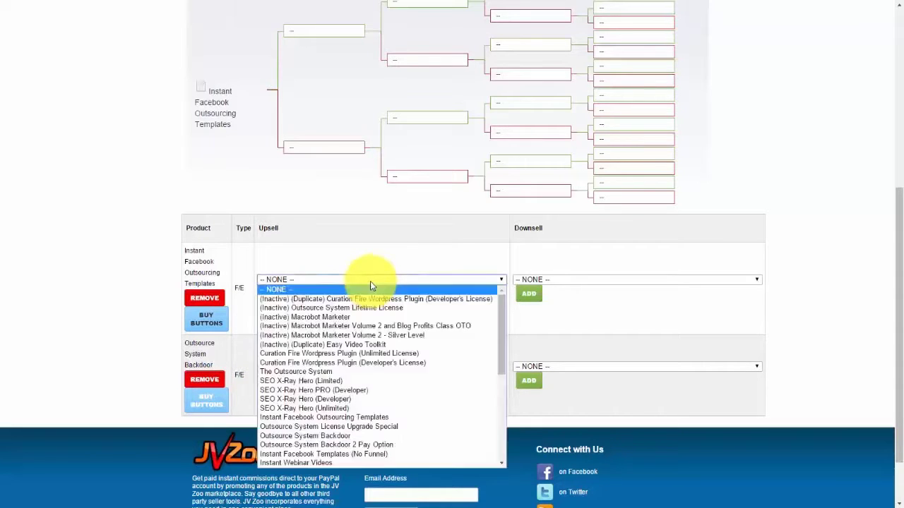
{"action": "left_click", "coordinate": [395, 445]}
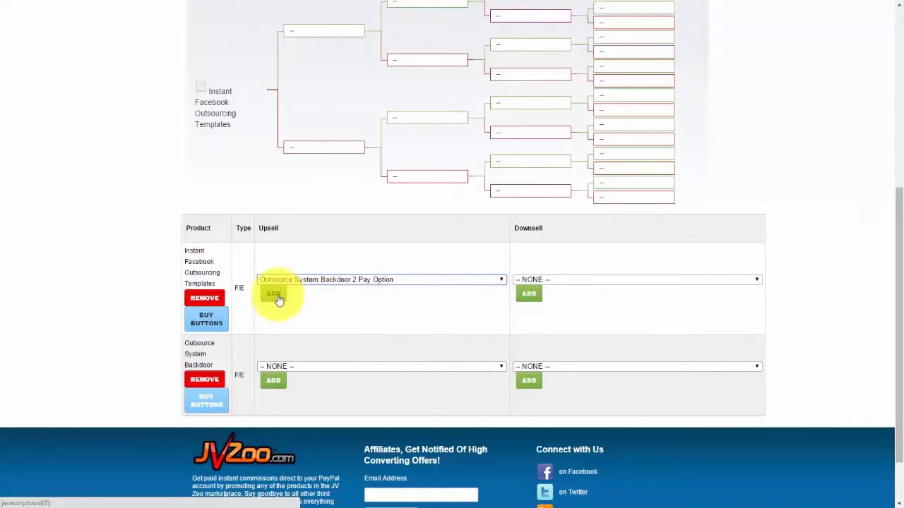
{"action": "left_click", "coordinate": [275, 295]}
{"action": "left_click", "coordinate": [509, 305]}
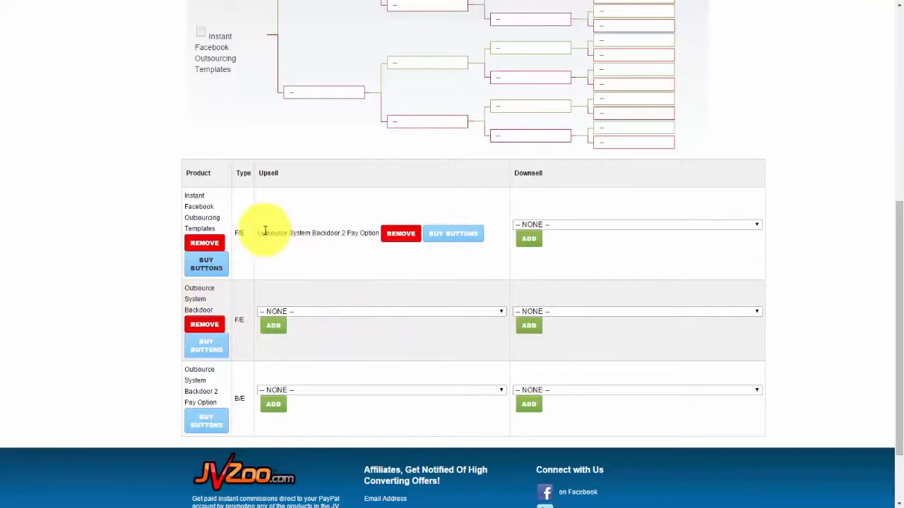
Step: Review the upsell assigned to Instant Facebook Outsourcing Templates and that upsell's own row in the product table
{"action": "left_click_drag", "start_coordinate": [259, 233], "coordinate": [379, 238]}
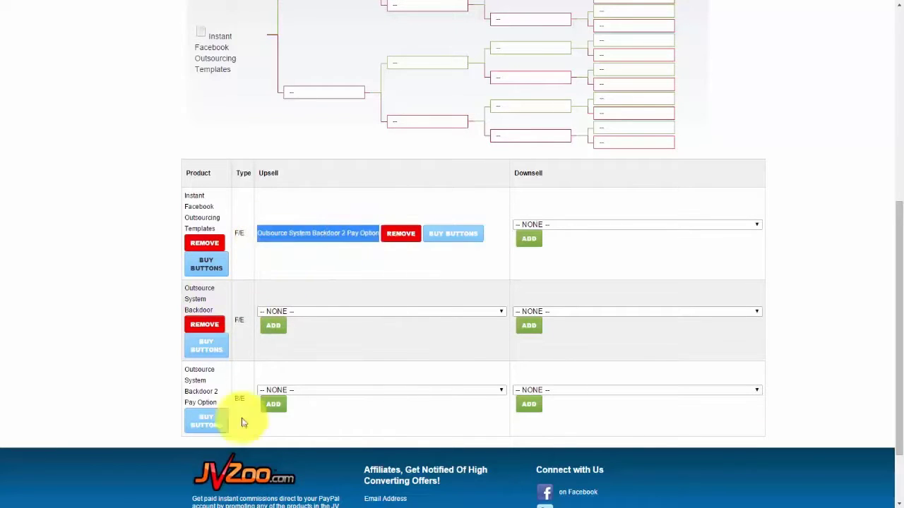
{"action": "left_click", "coordinate": [191, 372]}
{"action": "left_click_drag", "start_coordinate": [191, 372], "coordinate": [224, 394]}
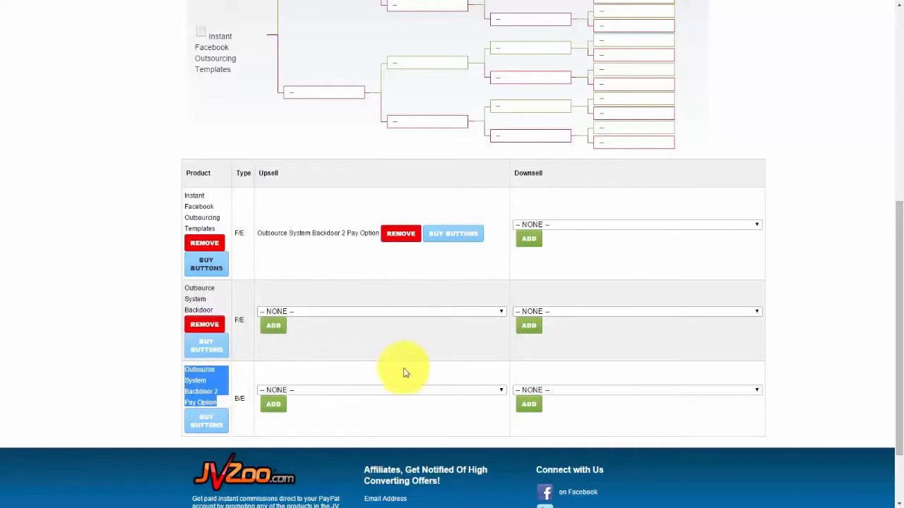
{"action": "left_click", "coordinate": [328, 365]}
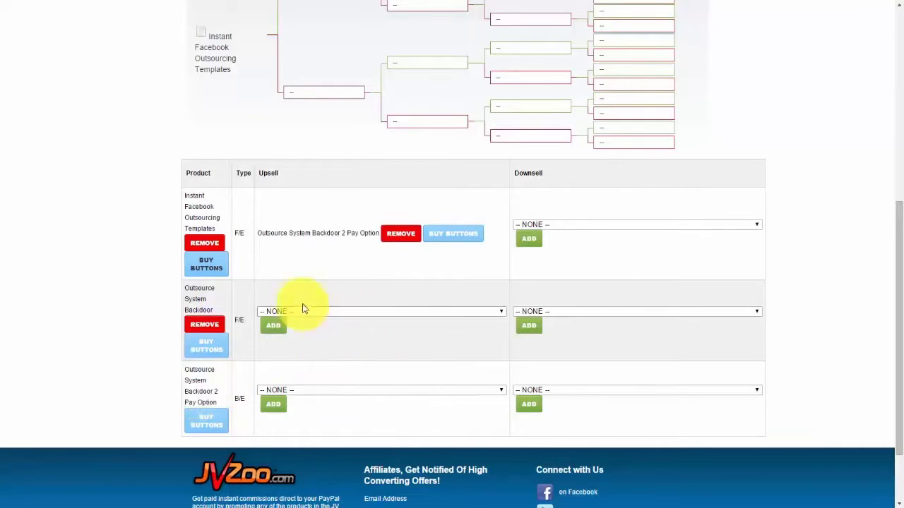
{"action": "left_click_drag", "start_coordinate": [259, 233], "coordinate": [303, 262]}
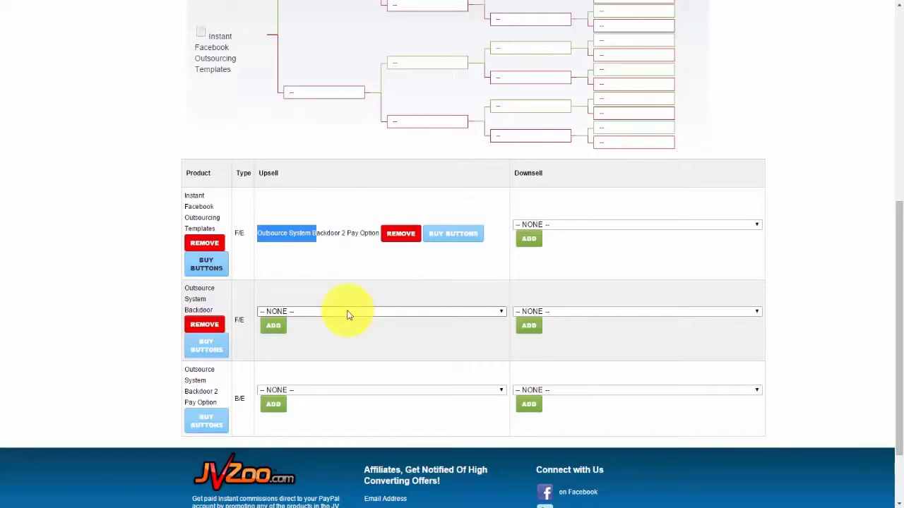
{"action": "left_click", "coordinate": [338, 232]}
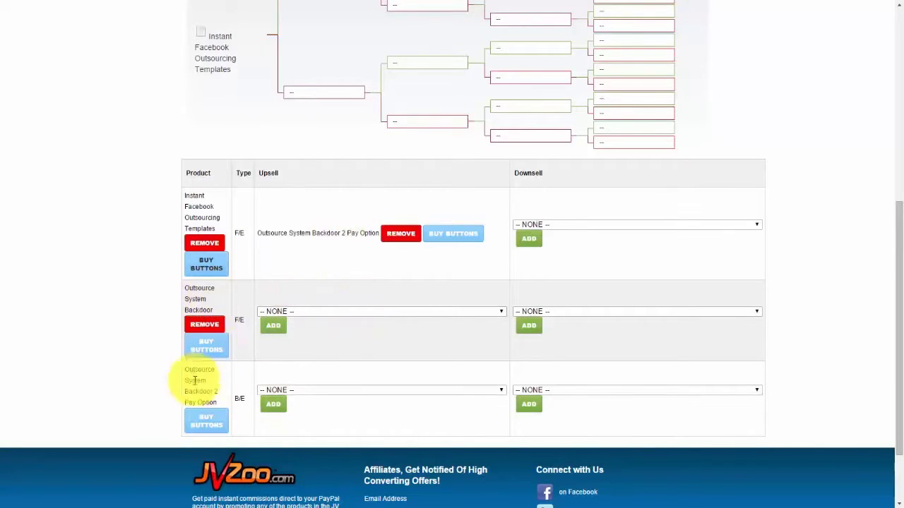
{"action": "left_click_drag", "start_coordinate": [185, 368], "coordinate": [226, 397]}
{"action": "left_click", "coordinate": [335, 370]}
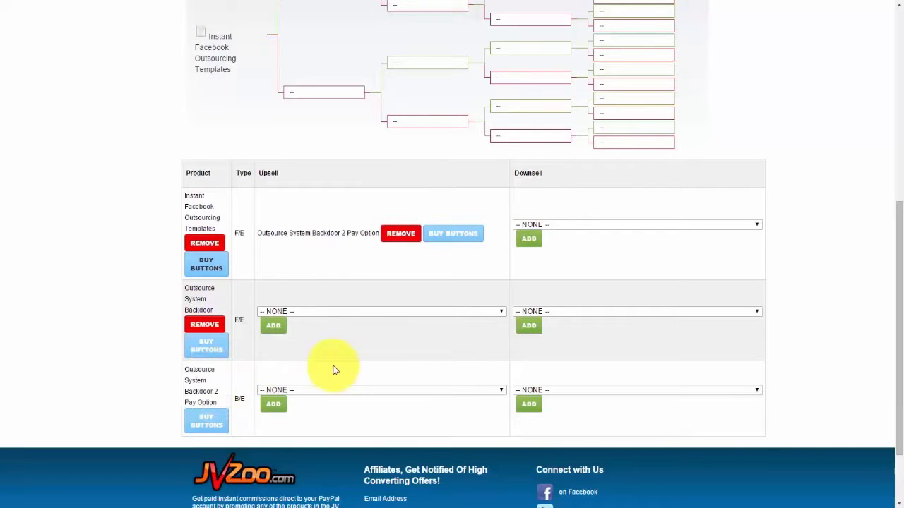
Step: Add Outsource System Backdoor 2 Pay Option as the upsell for Outsource System Backdoor and approve the affiliate sync
{"action": "left_click", "coordinate": [348, 312]}
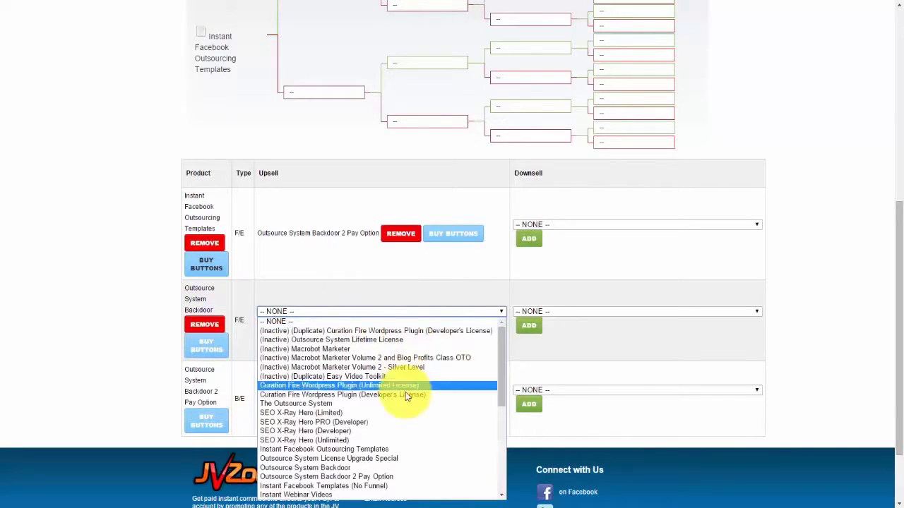
{"action": "left_click", "coordinate": [395, 477]}
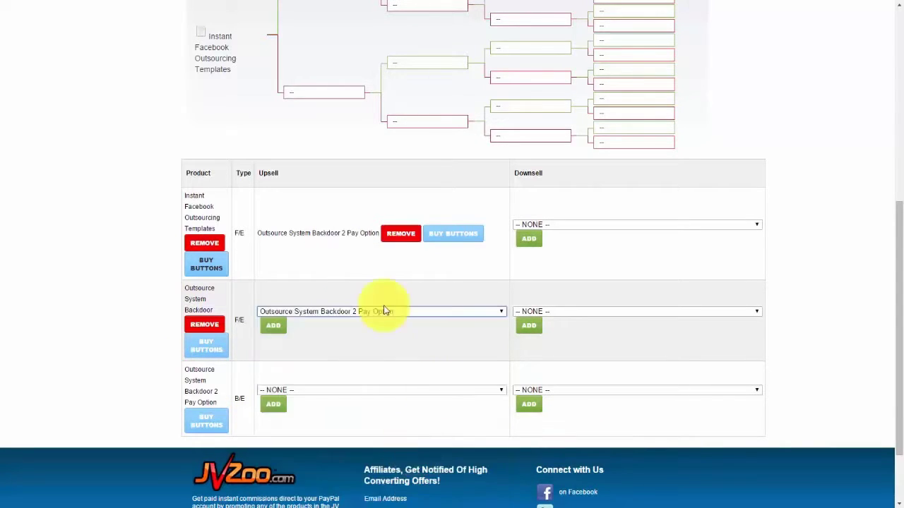
{"action": "left_click", "coordinate": [277, 327]}
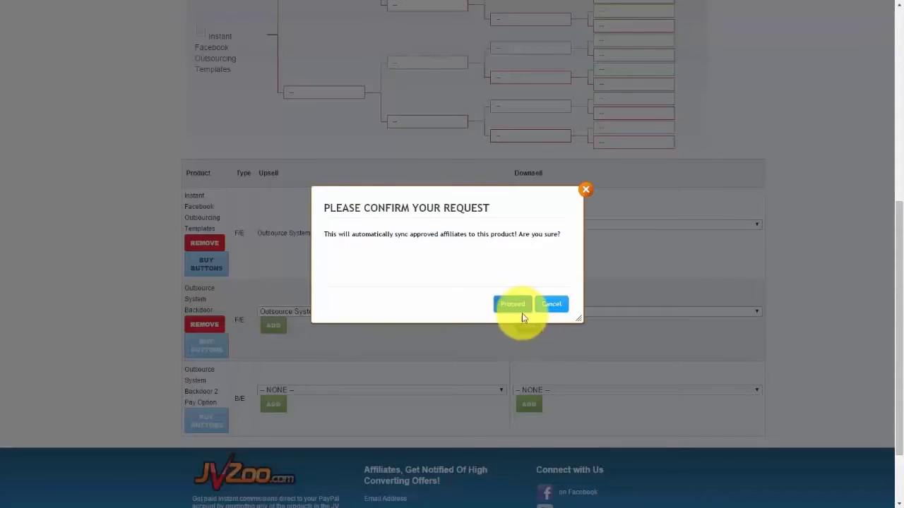
{"action": "left_click", "coordinate": [518, 307]}
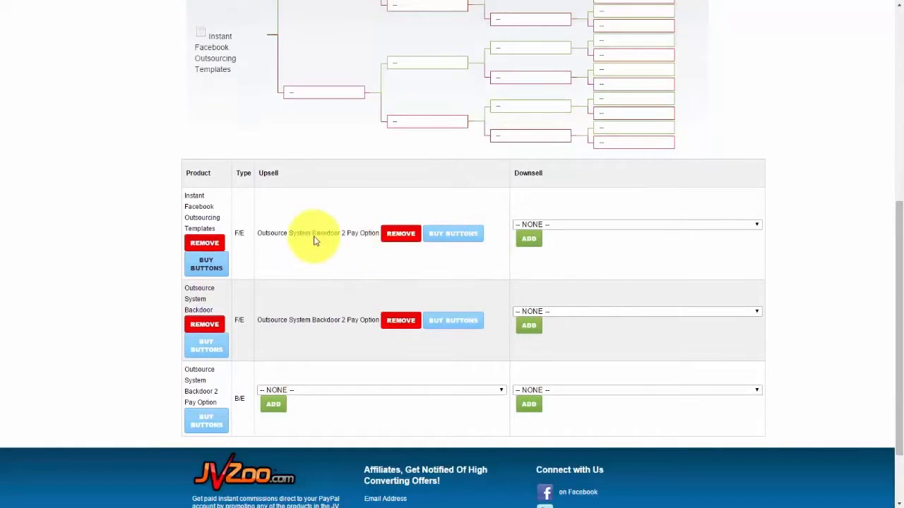
Step: Compare the types and upsells of the two front end products with the Outsource System Backdoor 2 Pay Option row
{"action": "double_click", "coordinate": [239, 233]}
{"action": "double_click", "coordinate": [240, 320]}
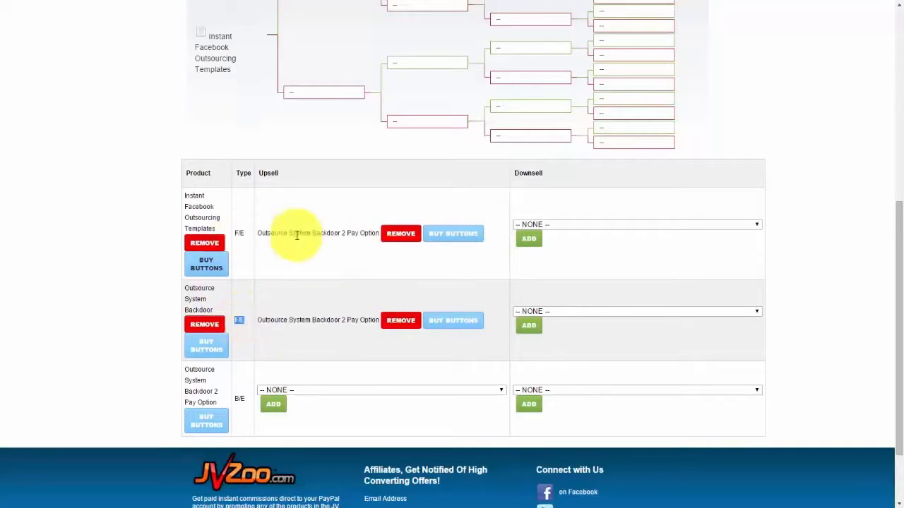
{"action": "left_click", "coordinate": [261, 233]}
{"action": "left_click_drag", "start_coordinate": [261, 233], "coordinate": [375, 235]}
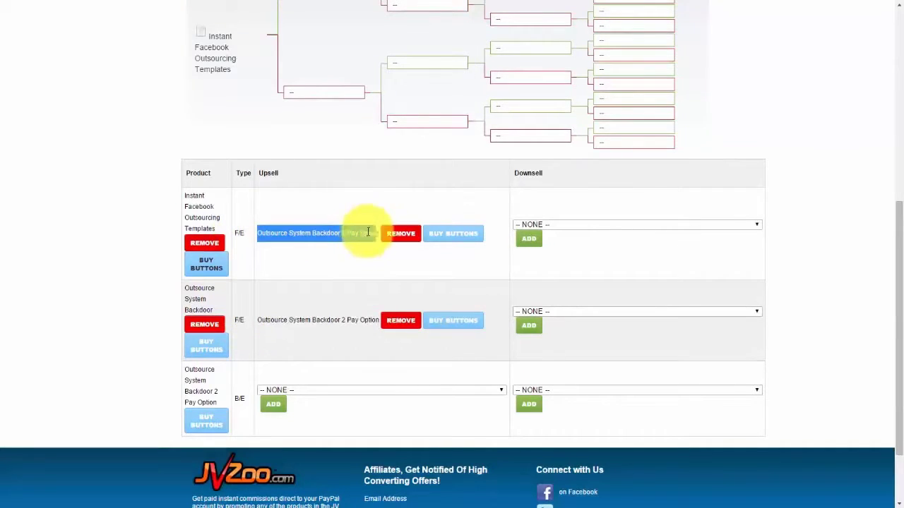
{"action": "left_click_drag", "start_coordinate": [260, 321], "coordinate": [377, 319]}
{"action": "left_click_drag", "start_coordinate": [186, 369], "coordinate": [496, 395]}
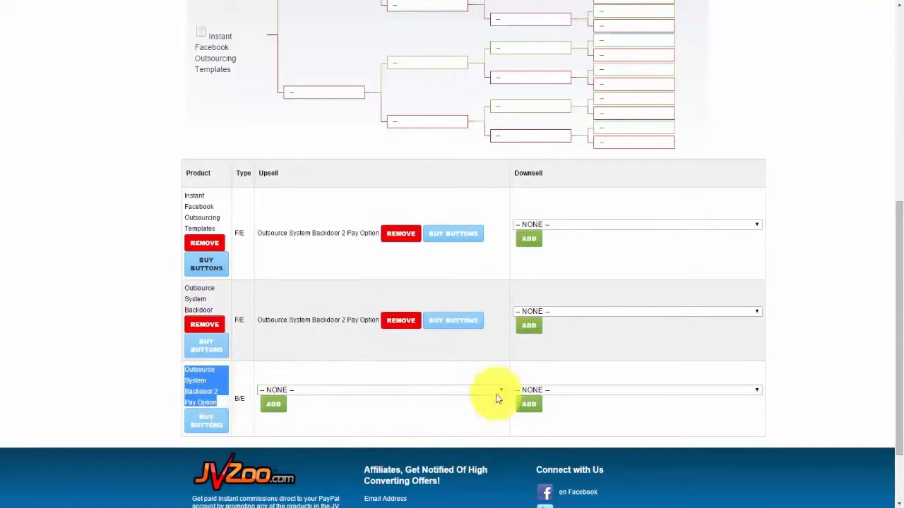
{"action": "left_click", "coordinate": [468, 383]}
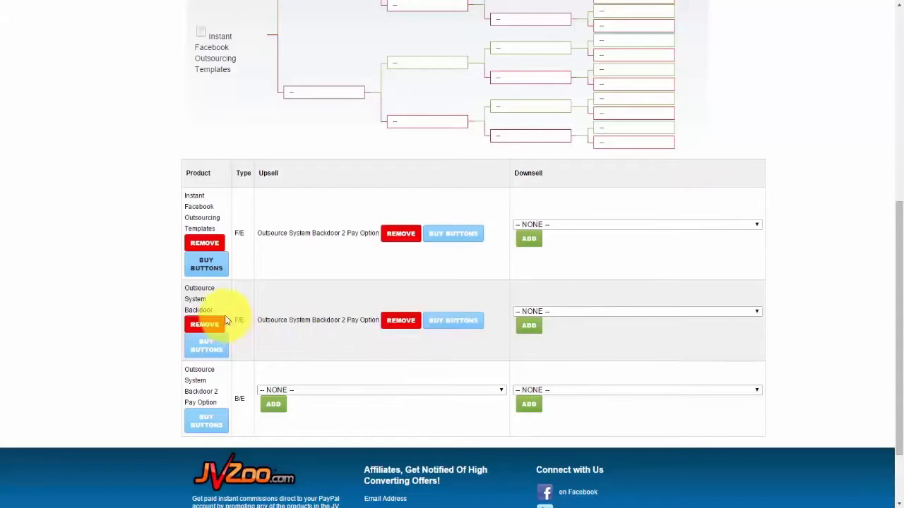
{"action": "left_click_drag", "start_coordinate": [195, 372], "coordinate": [227, 396]}
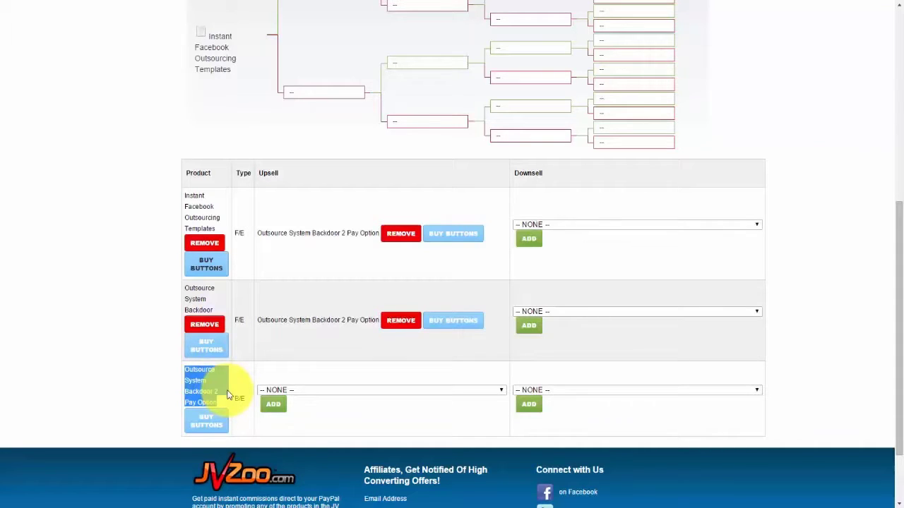
Step: Look through the downsell choices for Instant Facebook Outsourcing Templates and Outsource System Backdoor
{"action": "left_click", "coordinate": [634, 225]}
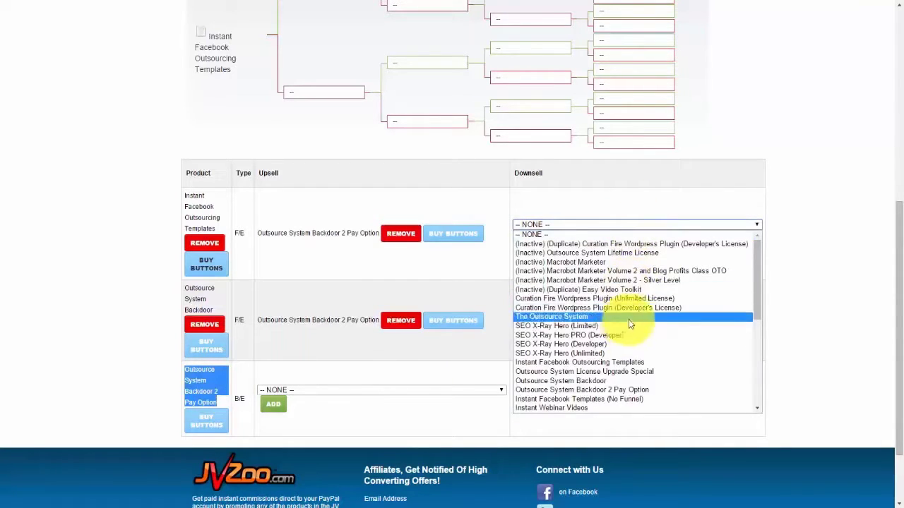
{"action": "left_click", "coordinate": [634, 218]}
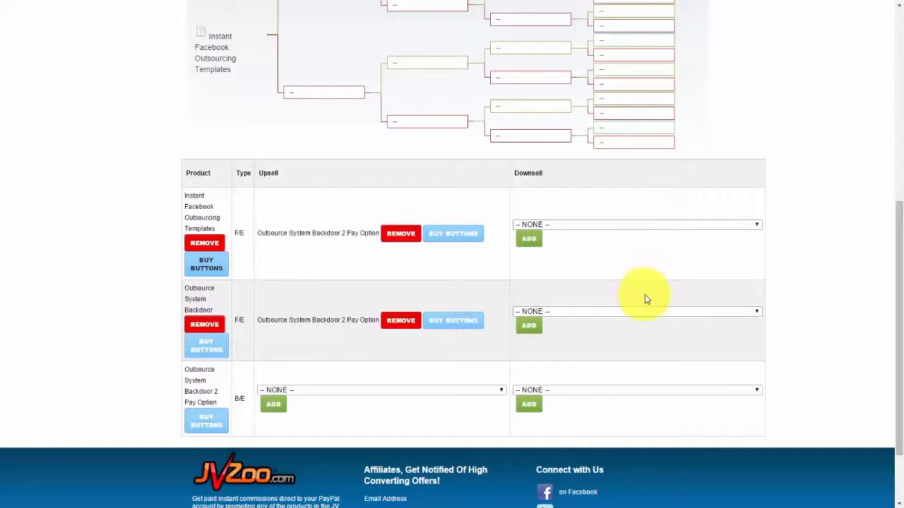
{"action": "left_click", "coordinate": [631, 312]}
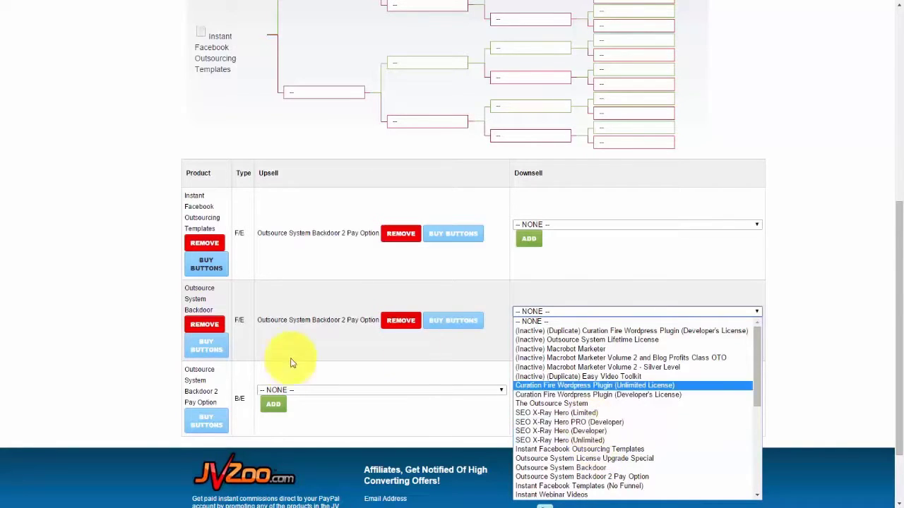
Step: Add Instant Facebook Templates (No Funnel) as the upsell for Outsource System Backdoor 2 Pay Option and approve the affiliate sync
{"action": "left_click", "coordinate": [134, 377]}
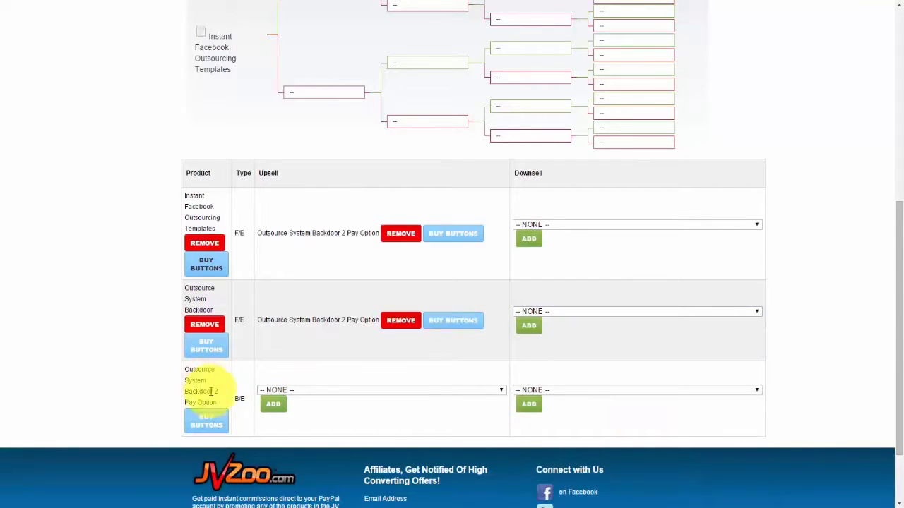
{"action": "left_click", "coordinate": [346, 390]}
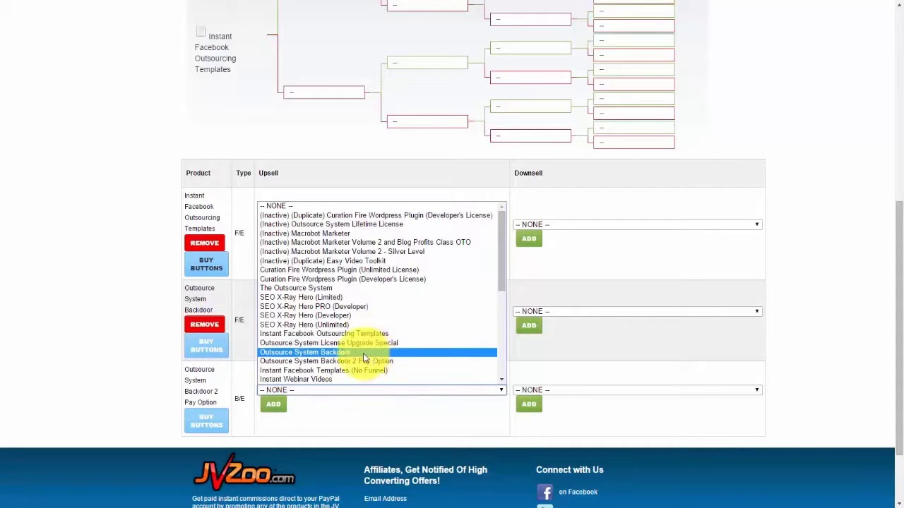
{"action": "left_click", "coordinate": [362, 353]}
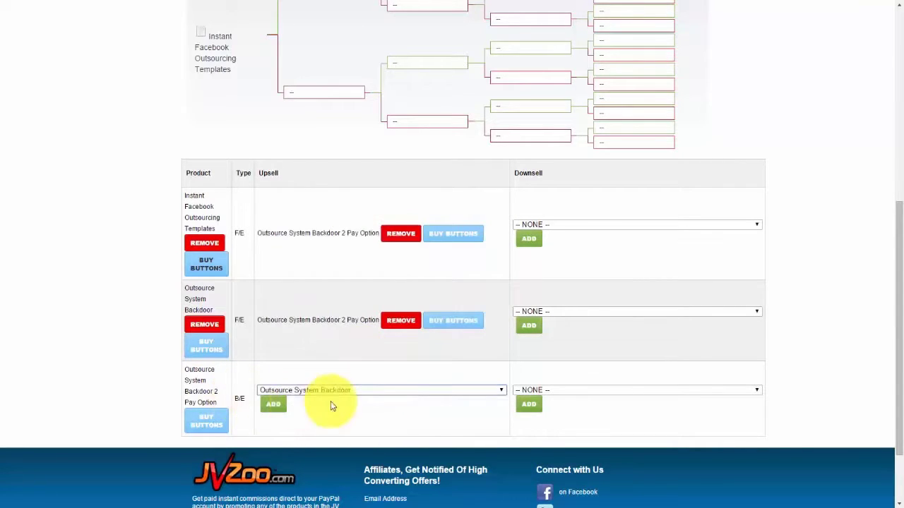
{"action": "left_click", "coordinate": [274, 405]}
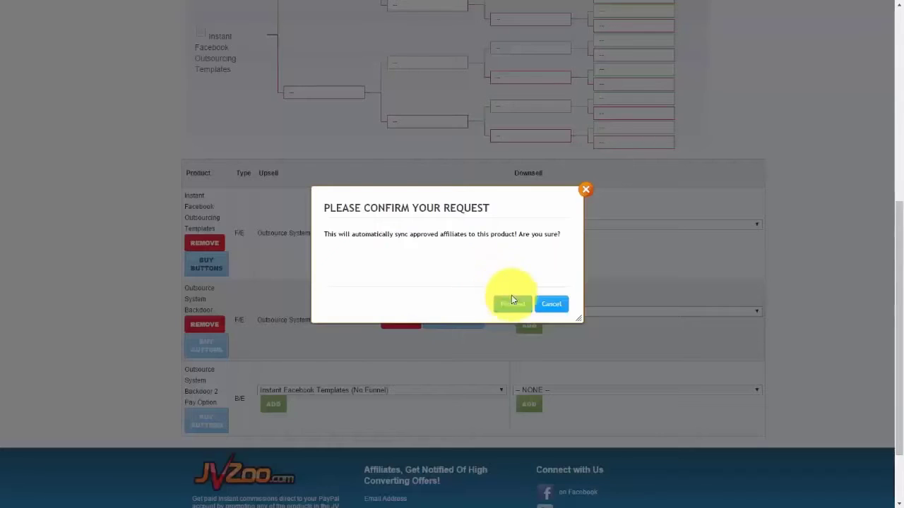
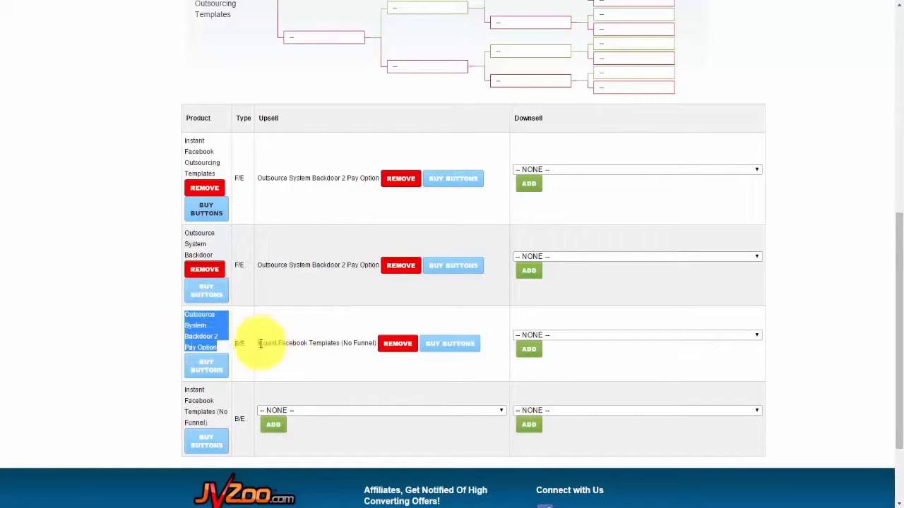
{"action": "left_click", "coordinate": [226, 331]}
Step: Add Instant Webinar Videos as the downsell for Outsource System Backdoor and confirm the request
{"action": "left_click", "coordinate": [583, 258]}
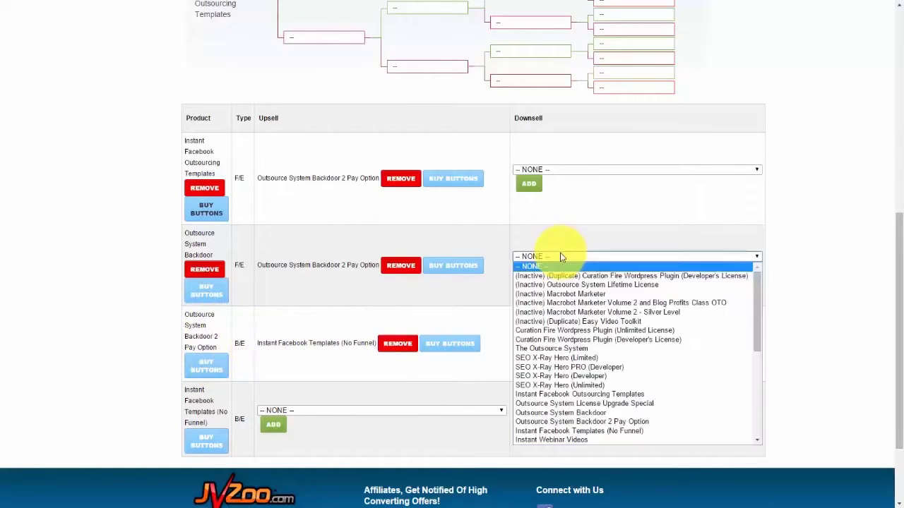
{"action": "scroll", "coordinate": [583, 374], "scroll_direction": "down", "scroll_amount": 3}
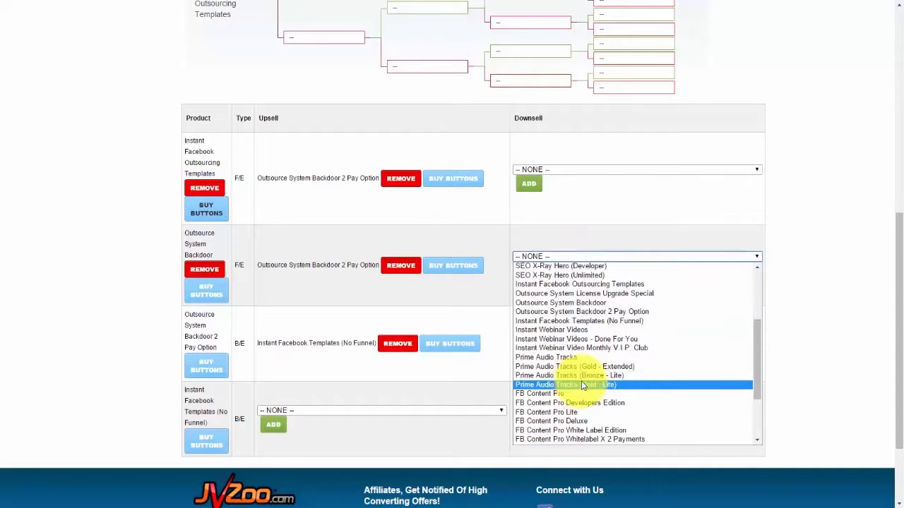
{"action": "left_click", "coordinate": [552, 329]}
{"action": "left_click", "coordinate": [530, 272]}
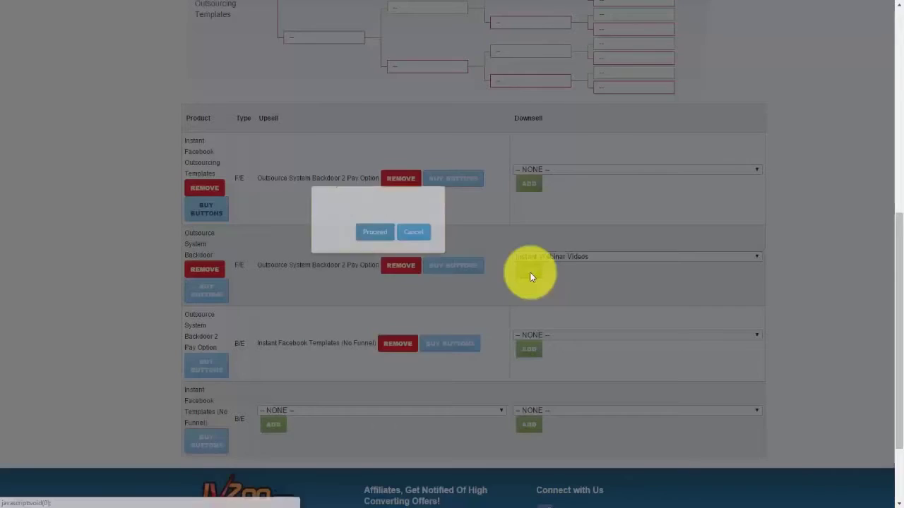
{"action": "left_click", "coordinate": [504, 304]}
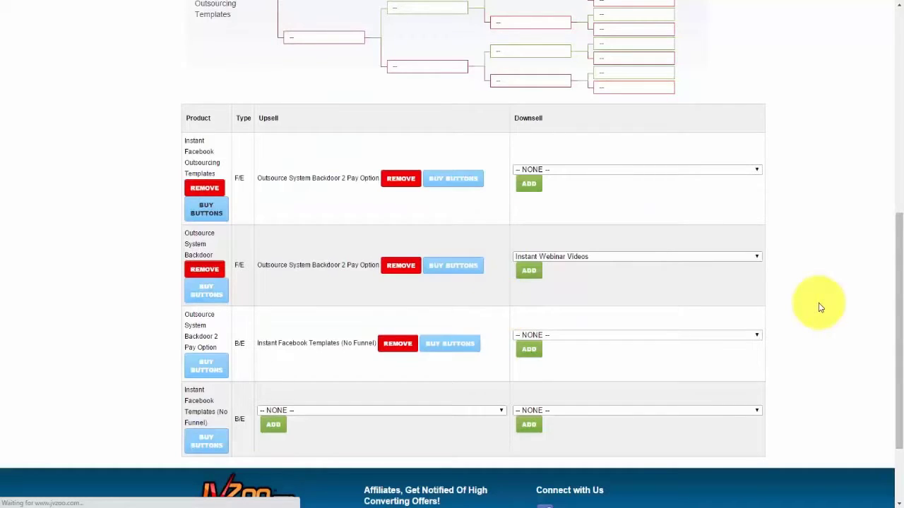
Step: Compare the Instant Webinar Videos row with the Outsource System Backdoor 2 Pay Option row and its upsell
{"action": "scroll", "coordinate": [804, 304], "scroll_direction": "down", "scroll_amount": 3}
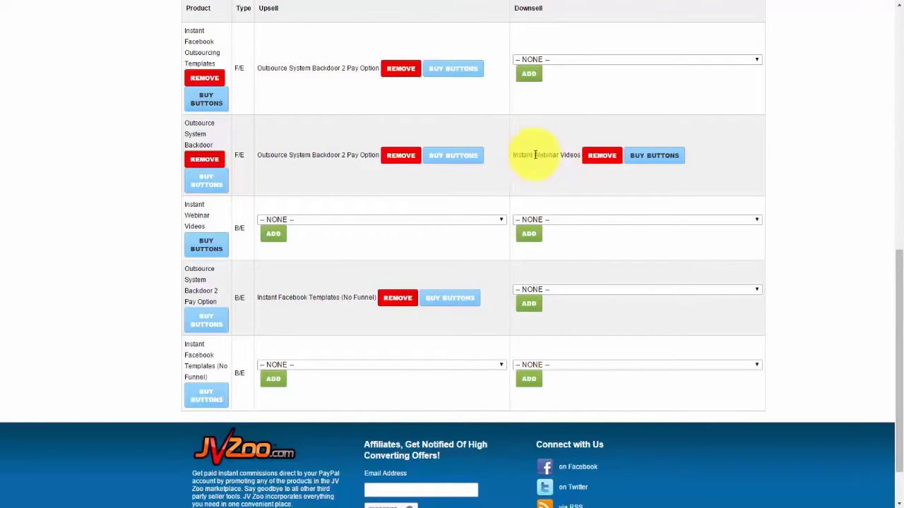
{"action": "left_click_drag", "start_coordinate": [192, 270], "coordinate": [228, 292]}
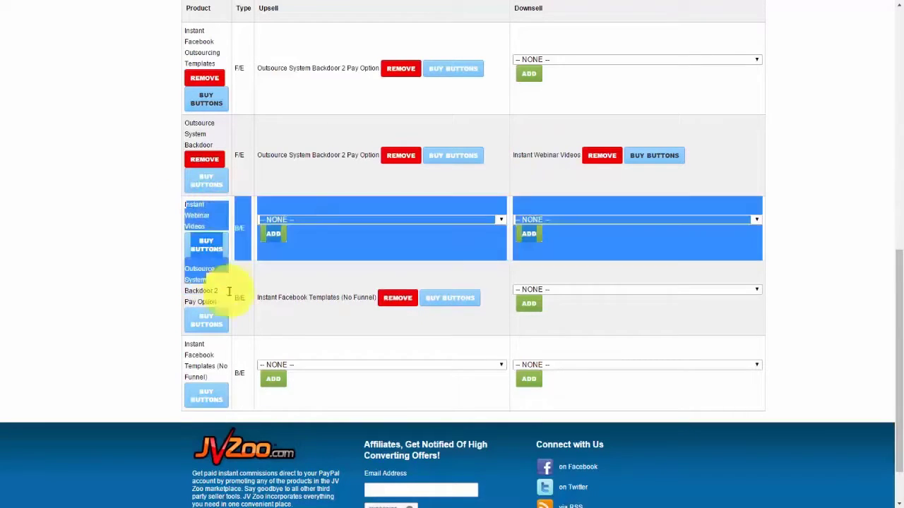
{"action": "left_click", "coordinate": [245, 252]}
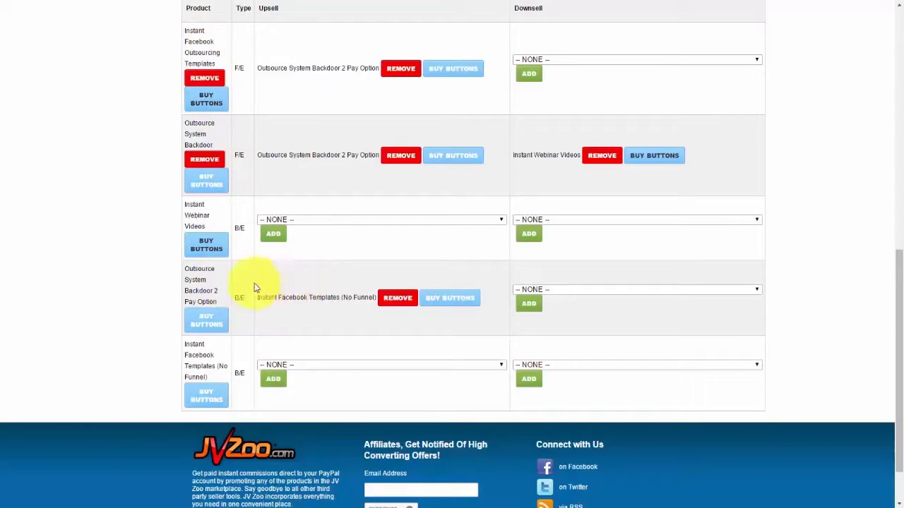
{"action": "left_click_drag", "start_coordinate": [260, 297], "coordinate": [362, 299]}
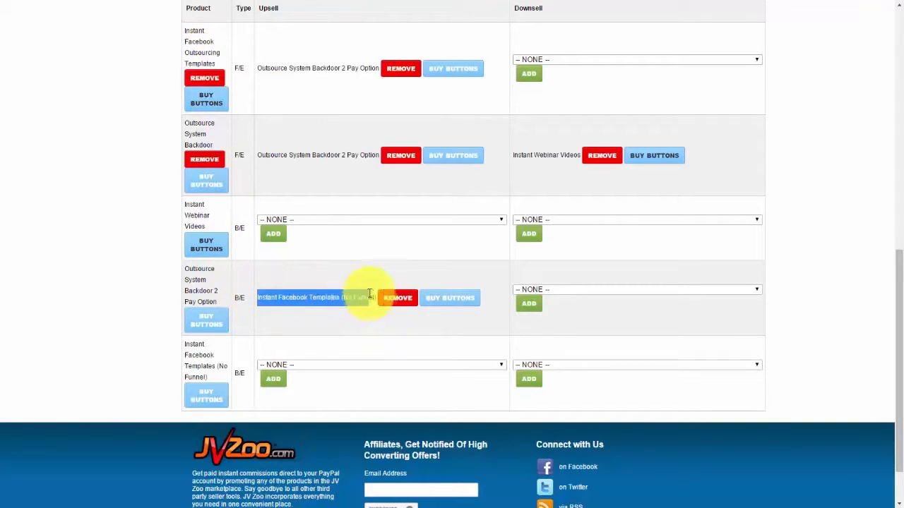
{"action": "left_click", "coordinate": [334, 280]}
Step: Add Instant Facebook Templates (No Funnel) as the upsell for Instant Webinar Videos and confirm the request
{"action": "left_click_drag", "start_coordinate": [187, 204], "coordinate": [203, 230]}
{"action": "left_click", "coordinate": [404, 220]}
{"action": "left_click", "coordinate": [304, 445]}
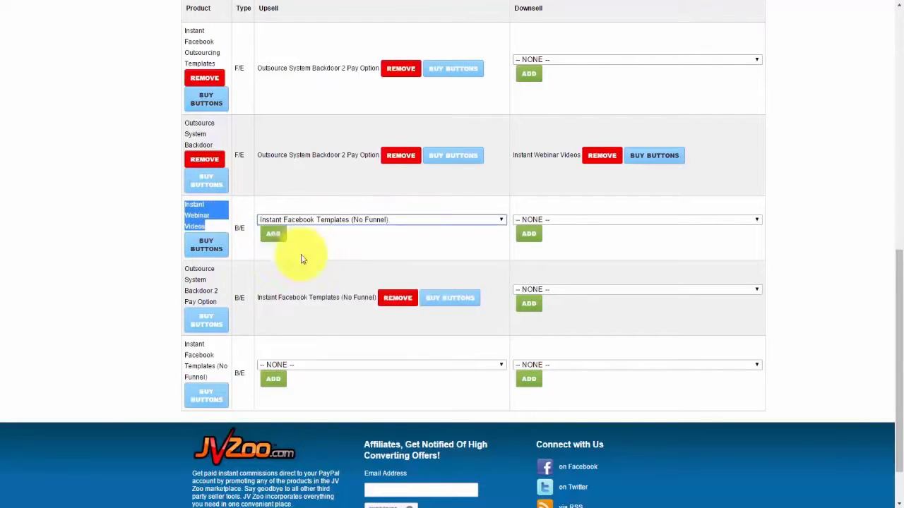
{"action": "left_click", "coordinate": [276, 235]}
{"action": "left_click", "coordinate": [382, 237]}
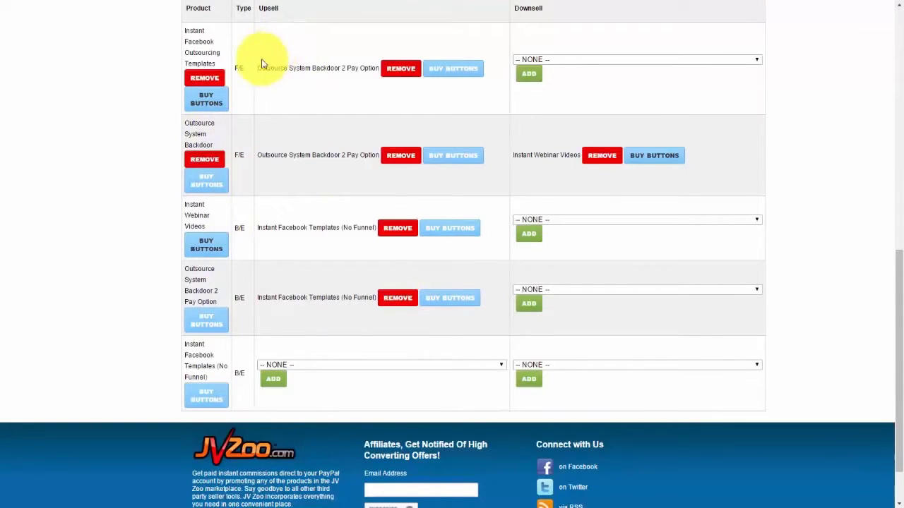
Step: Review the complete funnel table, comparing the upsells of both front end products with the Instant Webinar Videos and 2 Pay Option rows
{"action": "left_click_drag", "start_coordinate": [258, 68], "coordinate": [358, 71]}
{"action": "left_click_drag", "start_coordinate": [258, 155], "coordinate": [311, 155]}
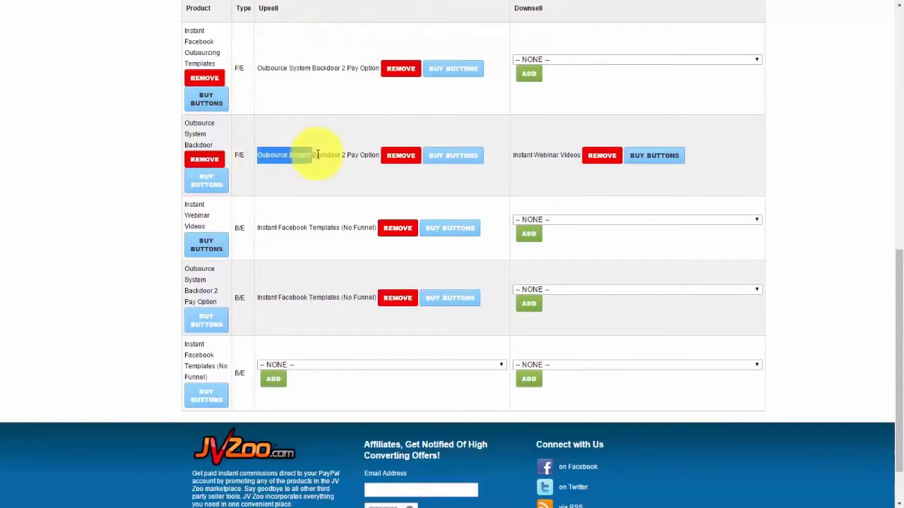
{"action": "left_click", "coordinate": [186, 204]}
{"action": "left_click_drag", "start_coordinate": [185, 269], "coordinate": [215, 277]}
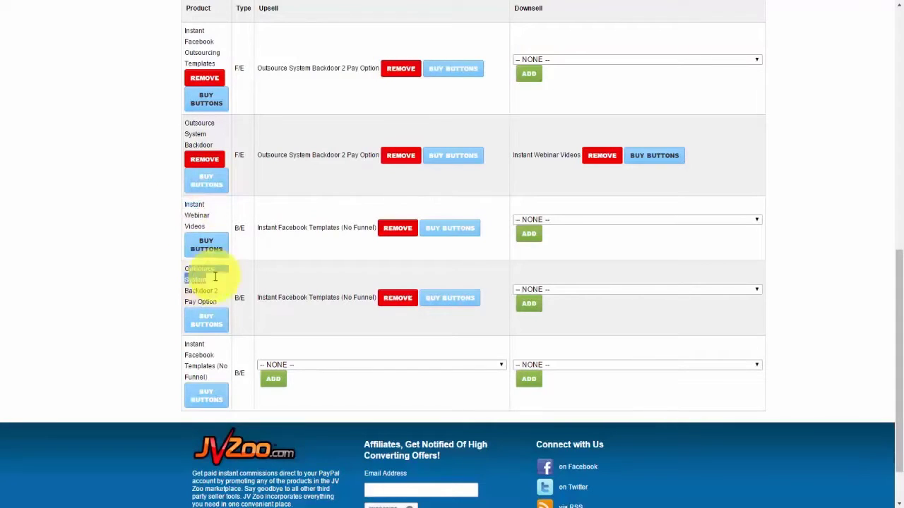
{"action": "left_click", "coordinate": [192, 206]}
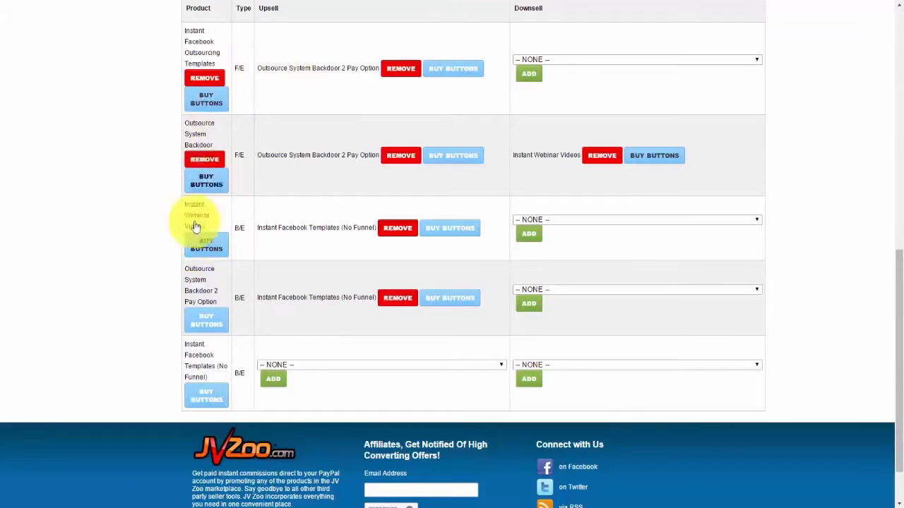
{"action": "left_click_drag", "start_coordinate": [187, 267], "coordinate": [222, 297]}
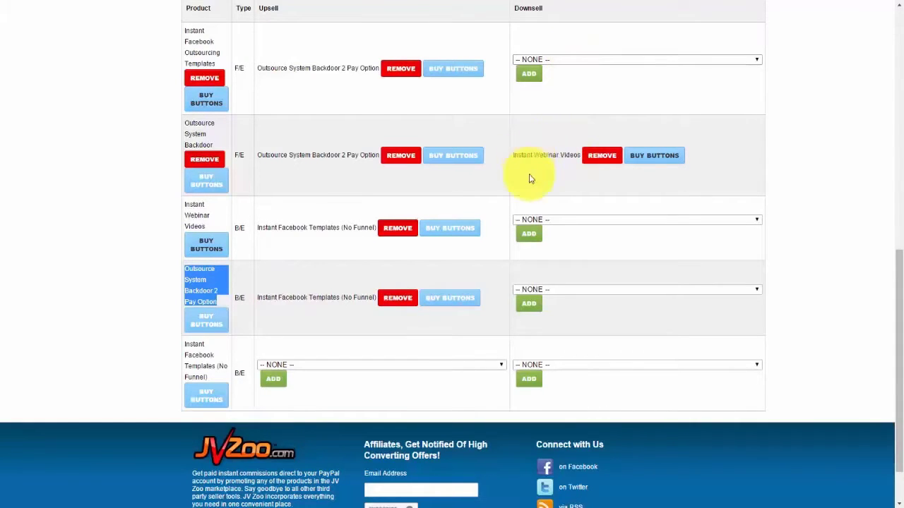
{"action": "scroll", "coordinate": [552, 170], "scroll_direction": "up", "scroll_amount": 5}
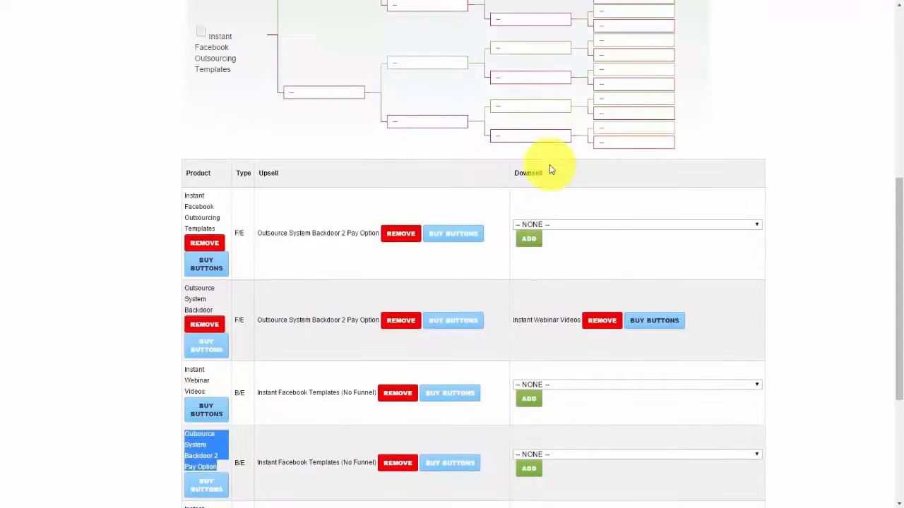
{"action": "scroll", "coordinate": [565, 152], "scroll_direction": "down", "scroll_amount": 6}
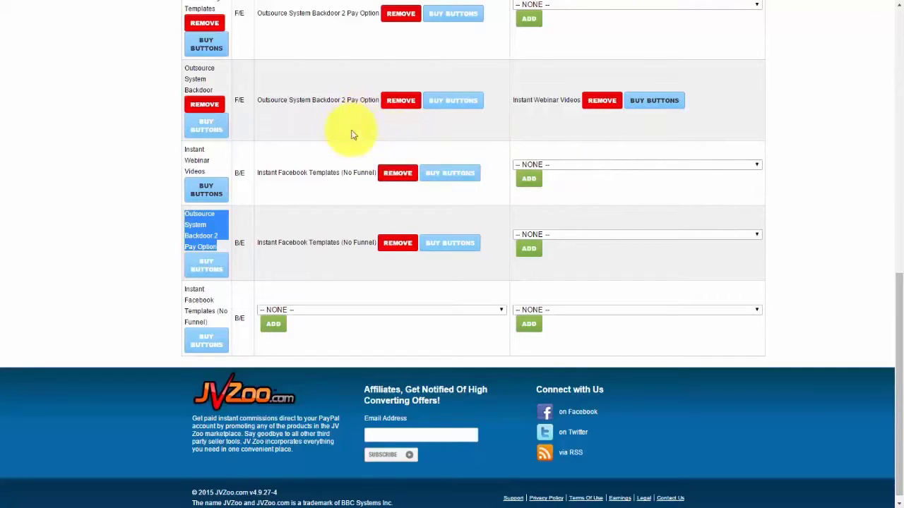
{"action": "scroll", "coordinate": [240, 138], "scroll_direction": "up", "scroll_amount": 5}
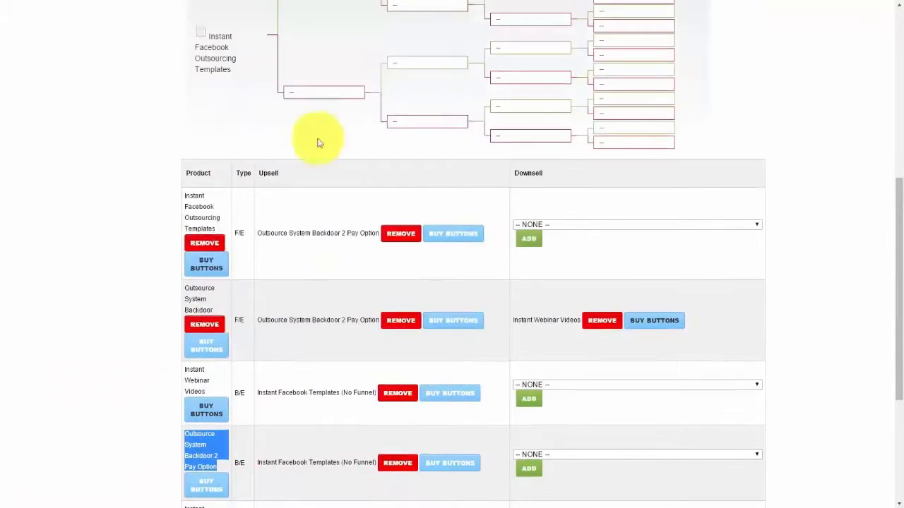
Step: Open the buy buttons for Instant Facebook Outsourcing Templates and copy the HTML code of Button #3
{"action": "left_click", "coordinate": [205, 266]}
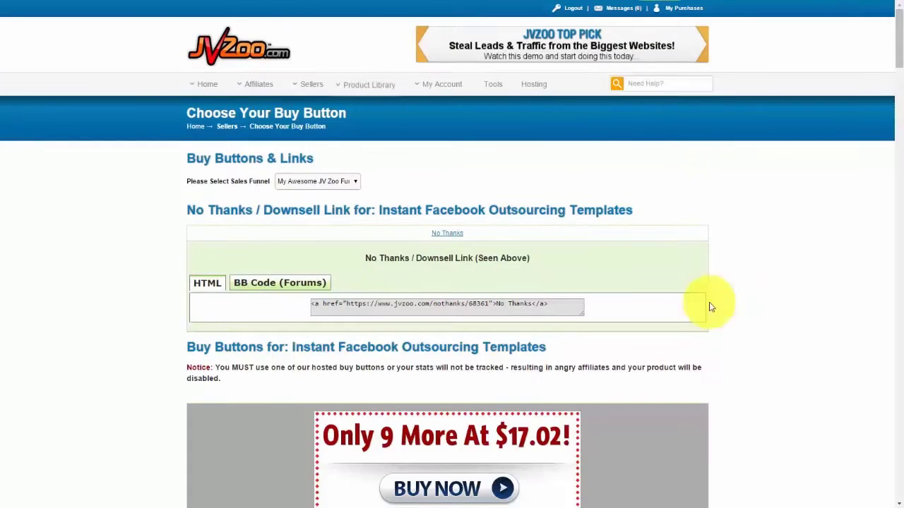
{"action": "scroll", "coordinate": [710, 332], "scroll_direction": "down", "scroll_amount": 10}
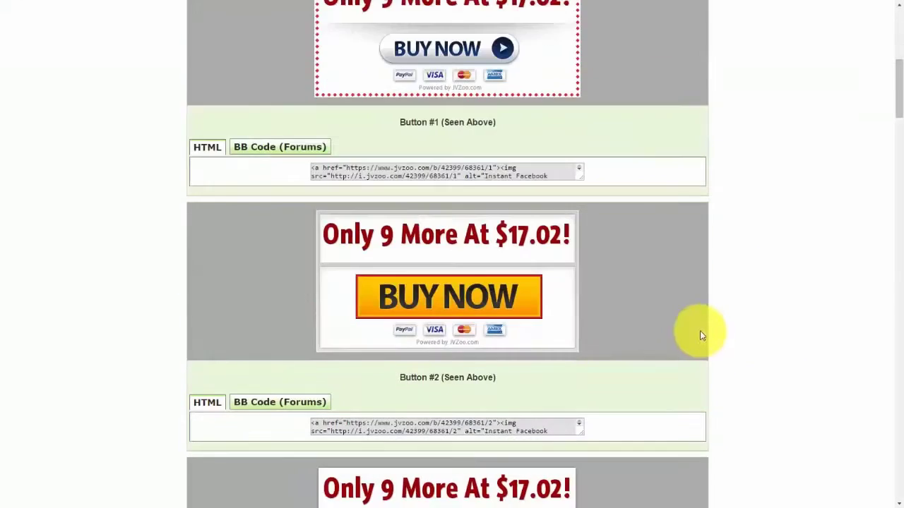
{"action": "scroll", "coordinate": [710, 339], "scroll_direction": "down", "scroll_amount": 6}
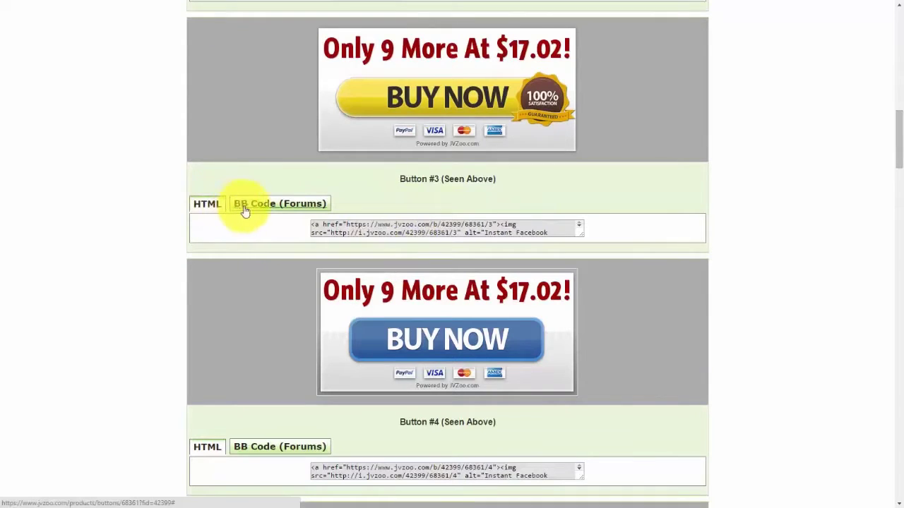
{"action": "left_click", "coordinate": [426, 233]}
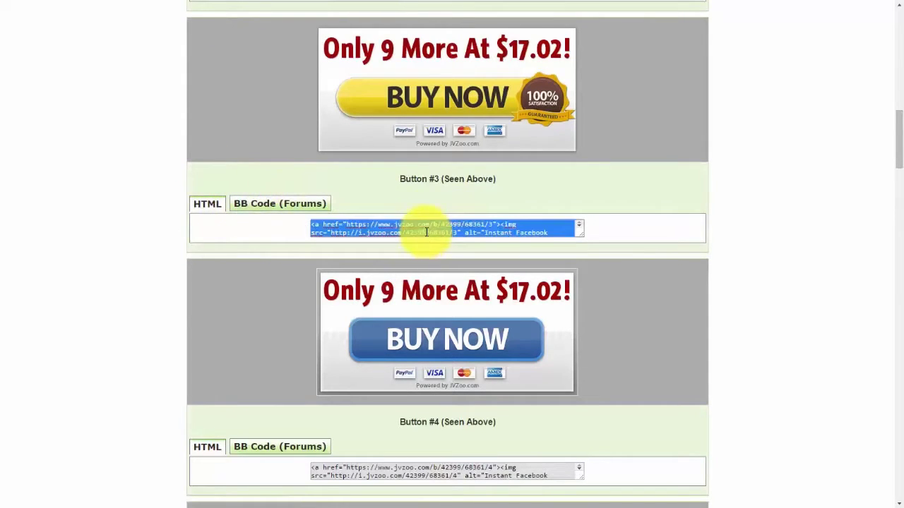
{"action": "right_click", "coordinate": [425, 228]}
{"action": "left_click", "coordinate": [468, 282]}
{"action": "scroll", "coordinate": [734, 206], "scroll_direction": "up", "scroll_amount": 5}
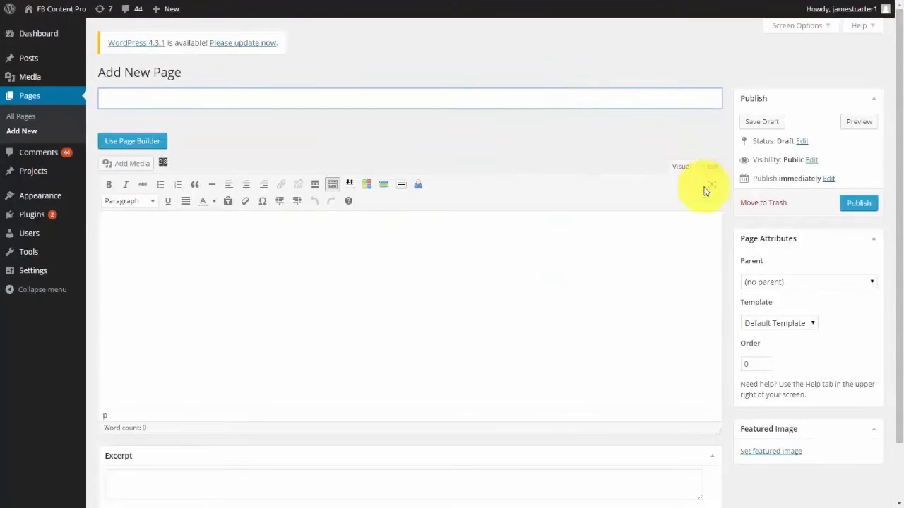
Step: On the new WordPress page, write "Special Pricing #1" in the body and format it as bold Heading 1
{"action": "left_click", "coordinate": [709, 172]}
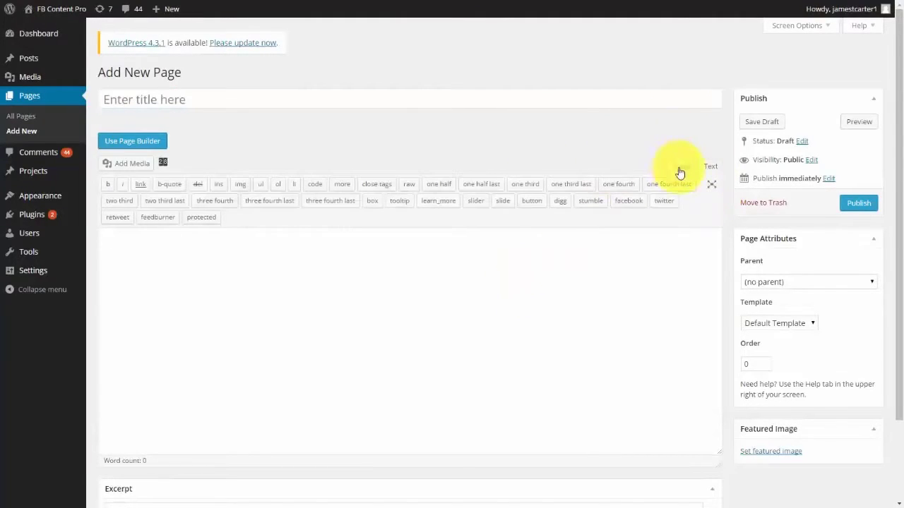
{"action": "left_click", "coordinate": [681, 170]}
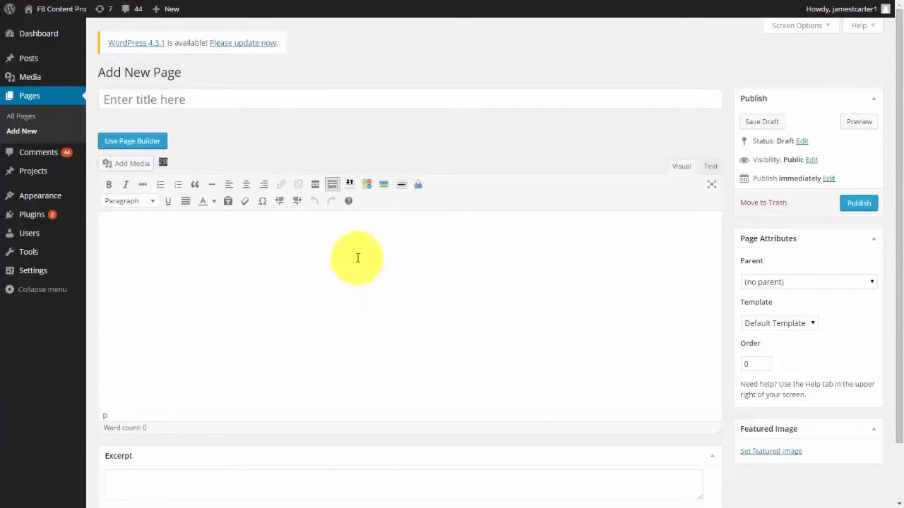
{"action": "triple_click", "coordinate": [161, 223]}
{"action": "left_click", "coordinate": [113, 185]}
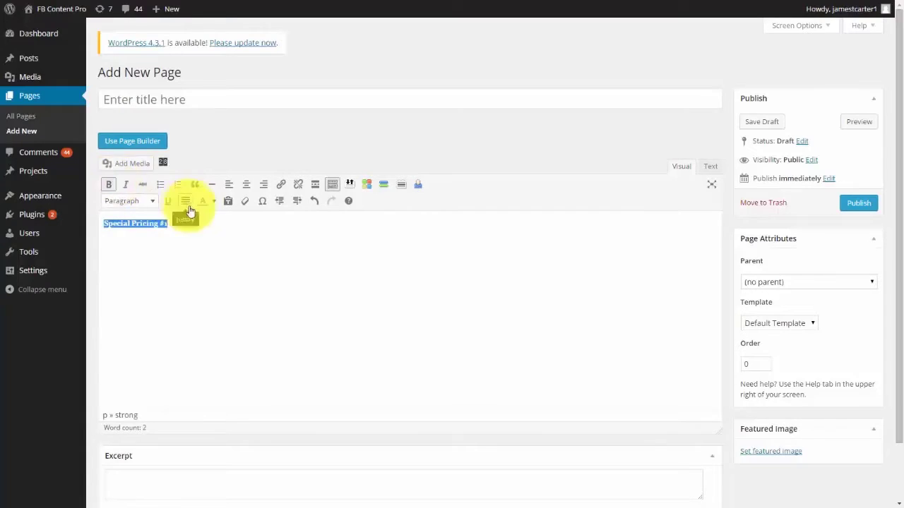
{"action": "left_click", "coordinate": [150, 201]}
{"action": "left_click", "coordinate": [157, 280]}
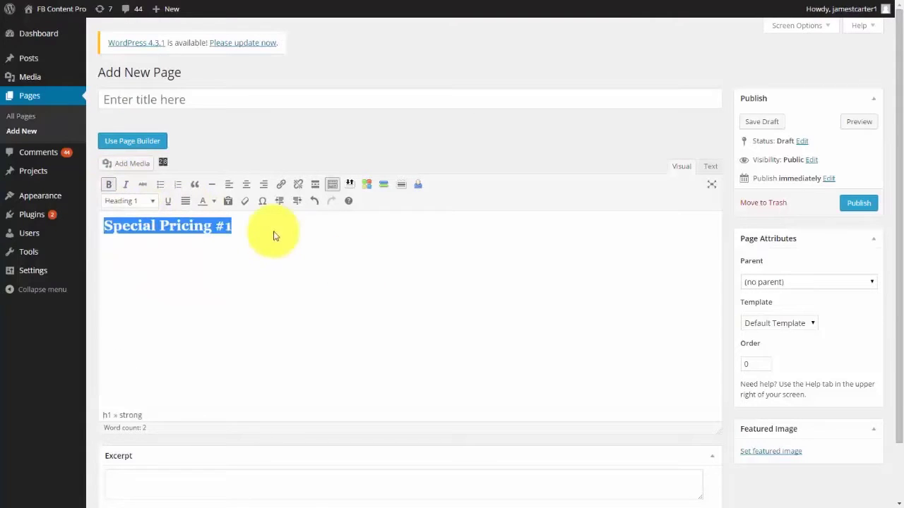
Step: Paste the copied buy button HTML below the "Special Pricing #1" heading, return to the visual view and place the cursor after the button
{"action": "left_click", "coordinate": [699, 169]}
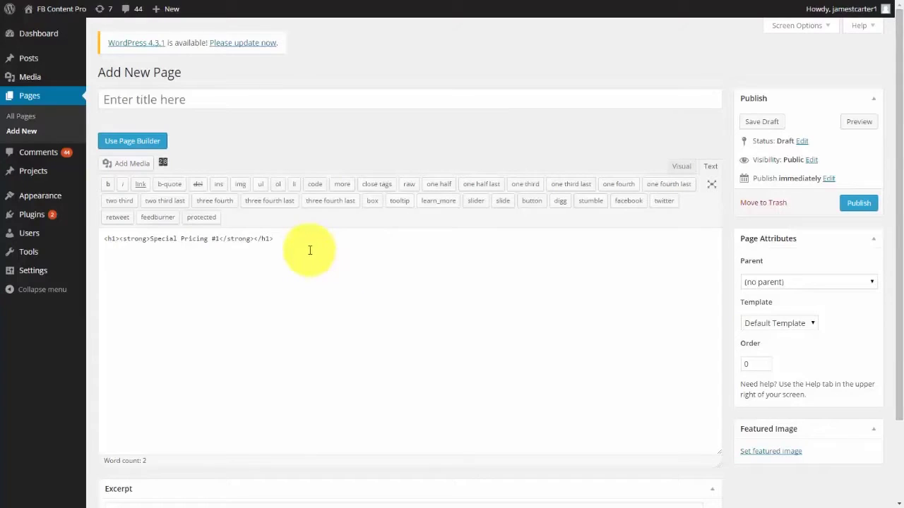
{"action": "key", "text": "ctrl+v"}
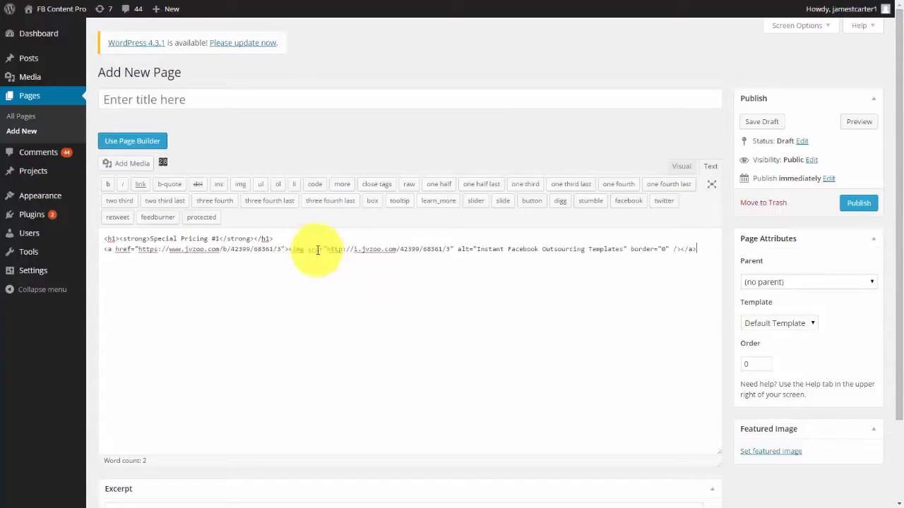
{"action": "left_click", "coordinate": [682, 168]}
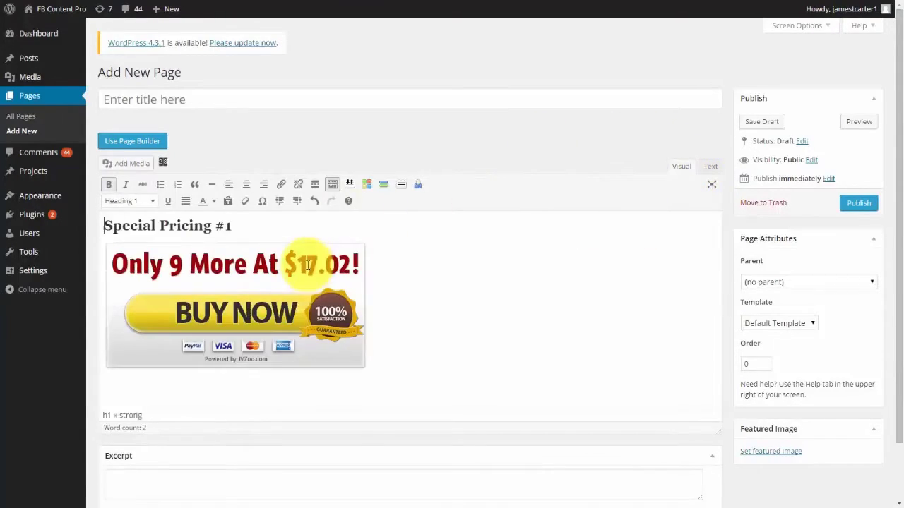
{"action": "left_click", "coordinate": [323, 272]}
{"action": "left_click", "coordinate": [445, 333]}
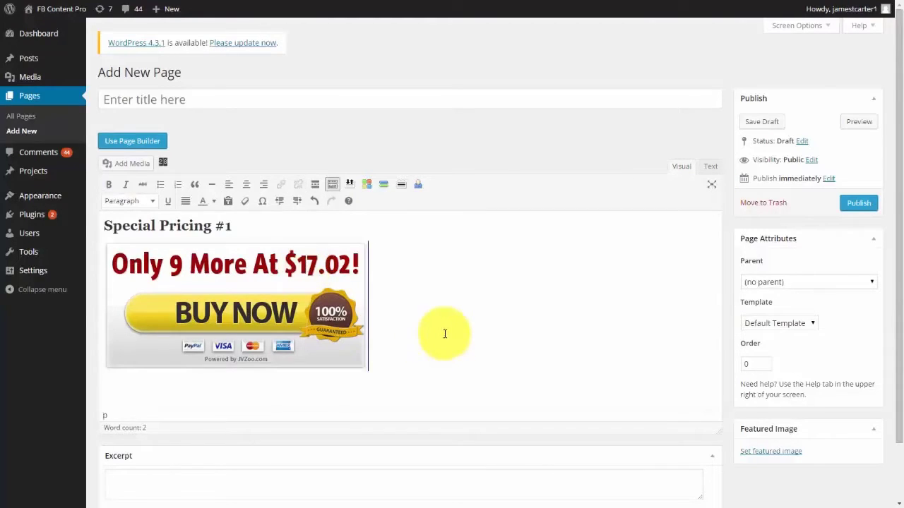
Step: Duplicate the "Special Pricing #1" heading below the buy button and change the copy to read "Special Pricing #2"
{"action": "left_click_drag", "start_coordinate": [250, 222], "coordinate": [91, 222]}
{"action": "key", "text": "ctrl+c"}
{"action": "left_click", "coordinate": [396, 352]}
{"action": "key", "text": "ctrl+v"}
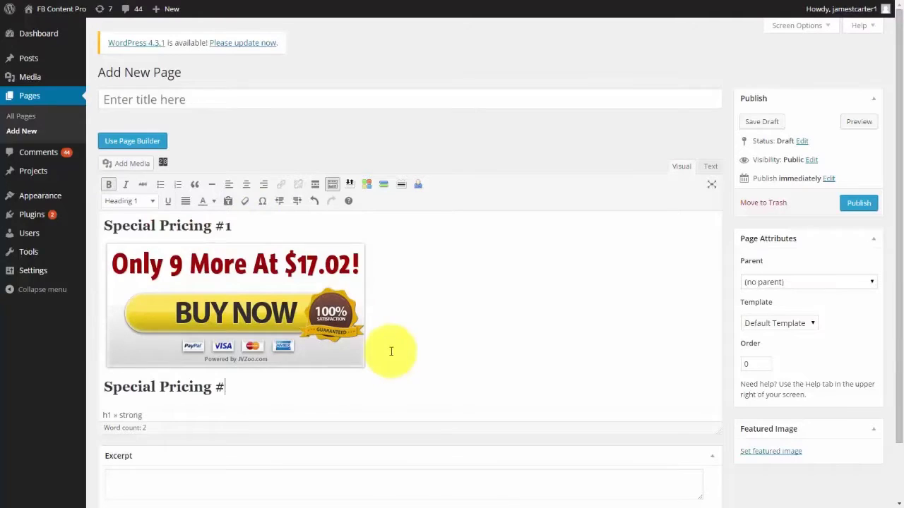
{"action": "type", "text": "2"}
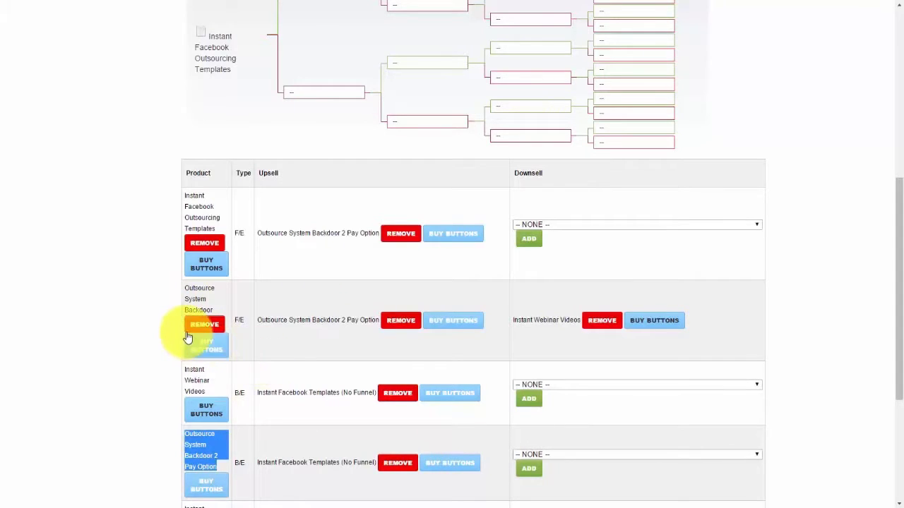
Step: Open the buy buttons for the front end product Outsource System Backdoor and copy the HTML code of Button #4
{"action": "left_click", "coordinate": [205, 346]}
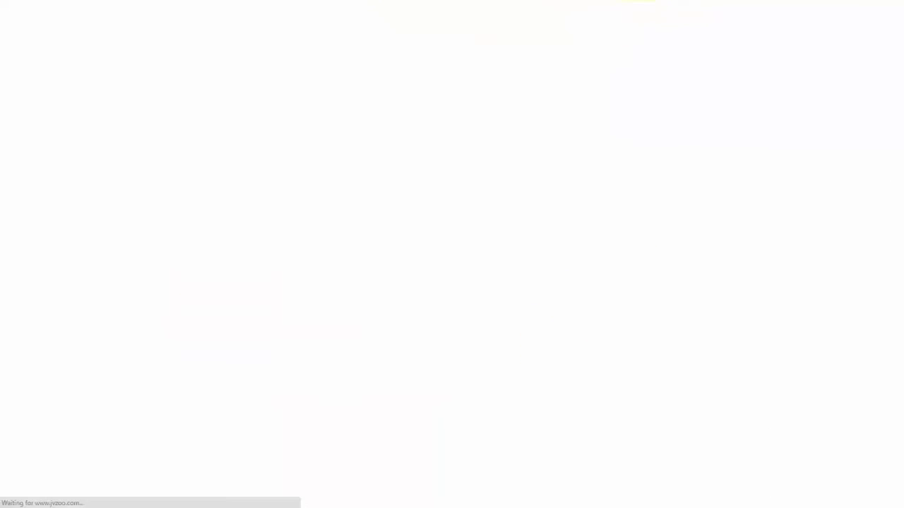
{"action": "scroll", "coordinate": [484, 346], "scroll_direction": "down", "scroll_amount": 4}
{"action": "scroll", "coordinate": [484, 346], "scroll_direction": "down", "scroll_amount": 8}
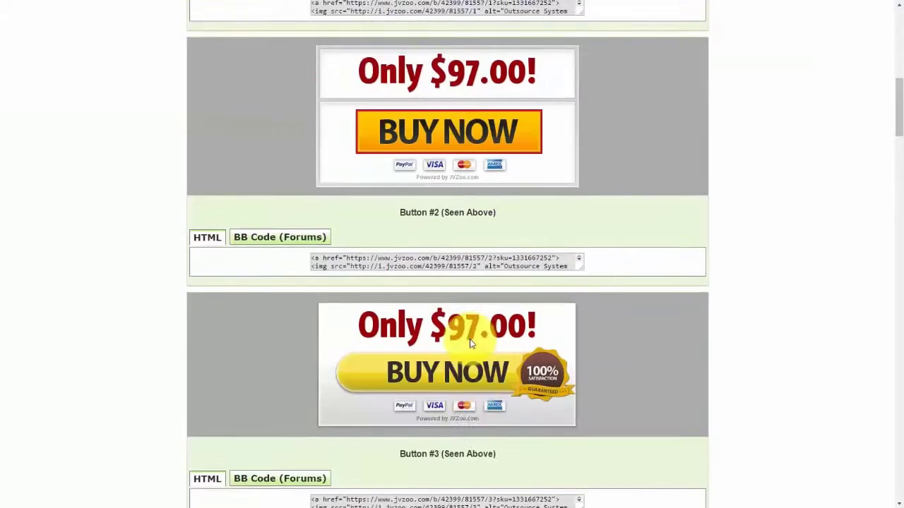
{"action": "scroll", "coordinate": [432, 347], "scroll_direction": "down", "scroll_amount": 1}
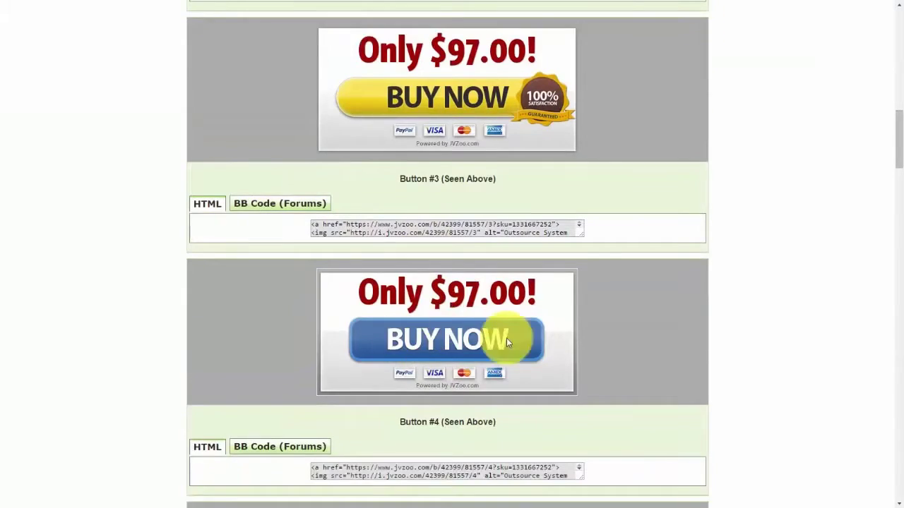
{"action": "scroll", "coordinate": [421, 307], "scroll_direction": "down", "scroll_amount": 3}
{"action": "left_click", "coordinate": [461, 254]}
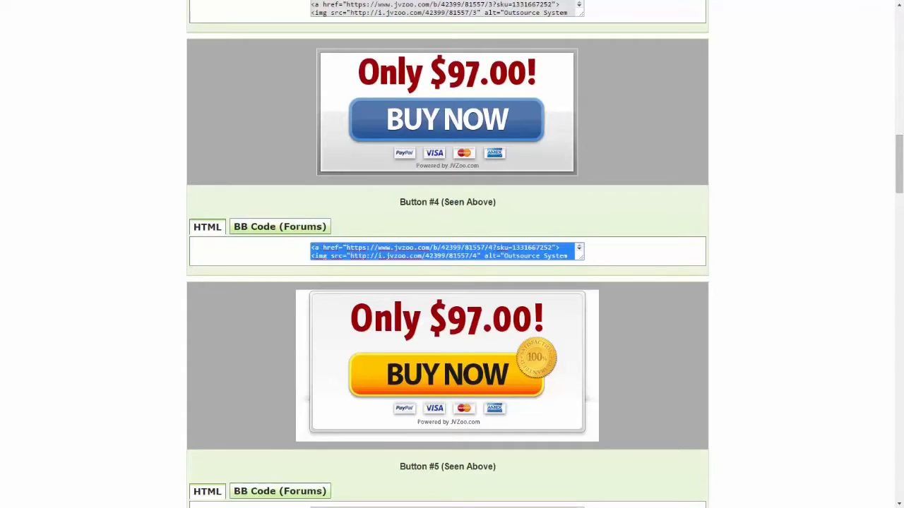
Step: Paste the copied button HTML below the "Special Pricing #2" heading in the WordPress page's code and return to the visual view
{"action": "key", "text": "ctrl+Tab"}
{"action": "left_click", "coordinate": [299, 387]}
{"action": "key", "text": "Return"}
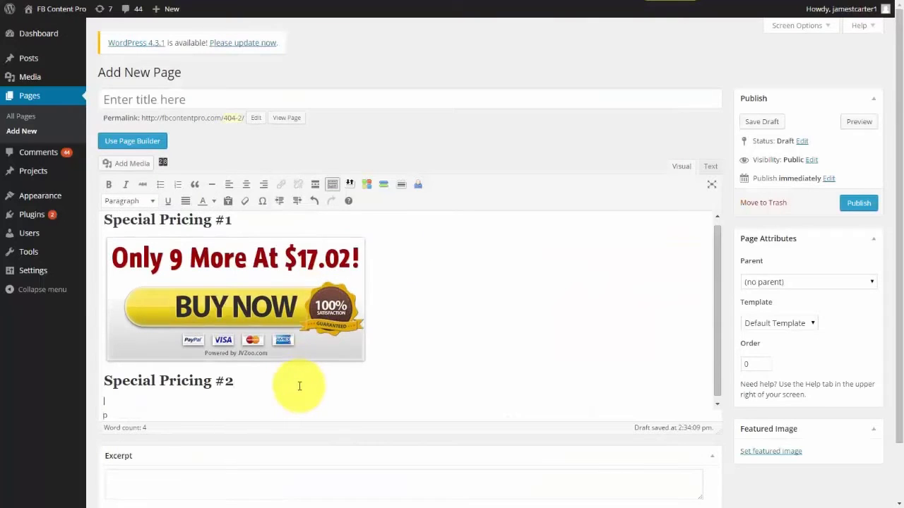
{"action": "left_click", "coordinate": [712, 168]}
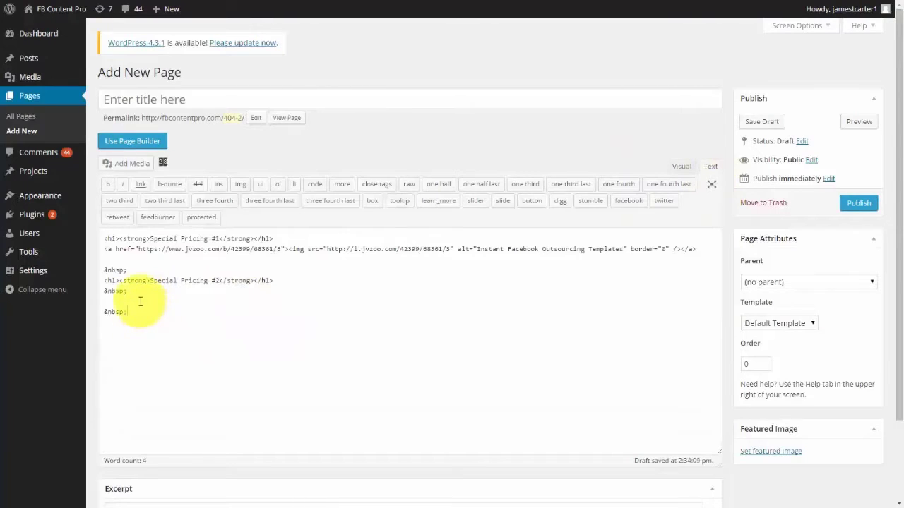
{"action": "key", "text": "BackSpace"}
{"action": "key", "text": "ctrl+v"}
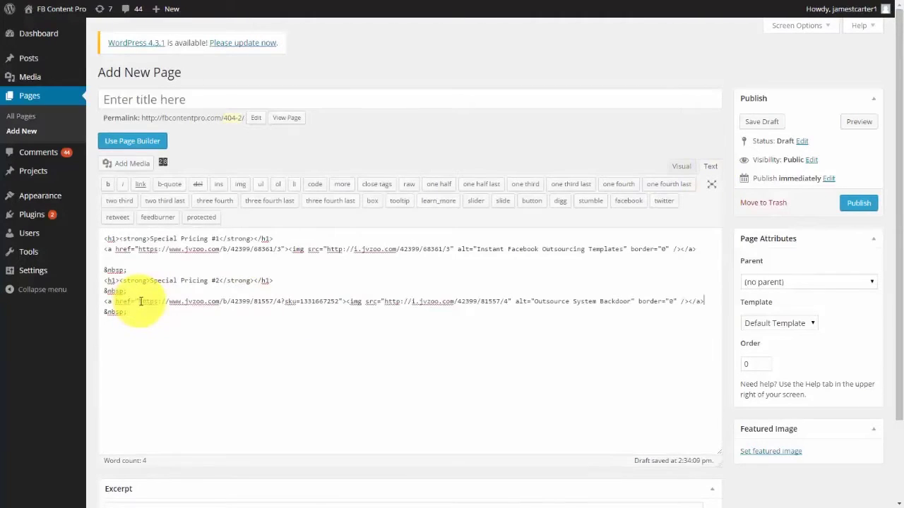
{"action": "left_click", "coordinate": [679, 167]}
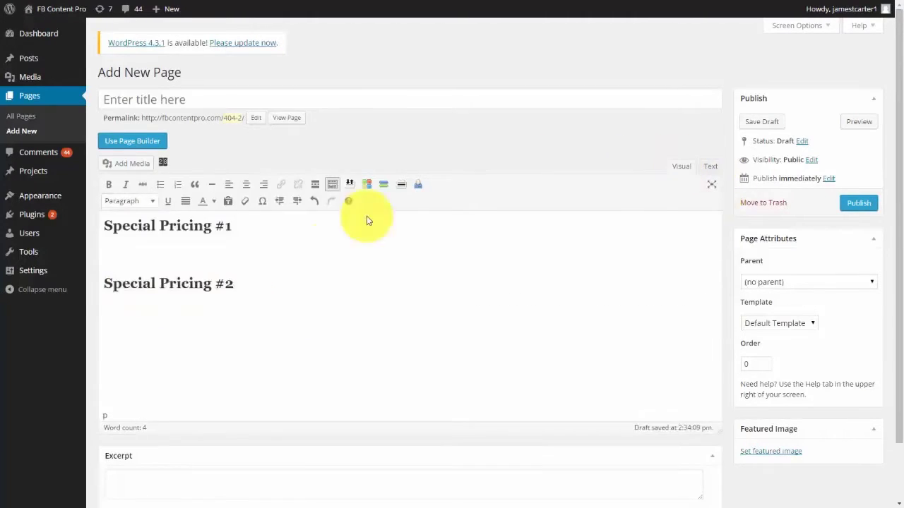
Step: Select all of the page's body content and center-align both headings and buy buttons
{"action": "scroll", "coordinate": [290, 303], "scroll_direction": "down", "scroll_amount": 3}
{"action": "scroll", "coordinate": [282, 308], "scroll_direction": "up", "scroll_amount": 1}
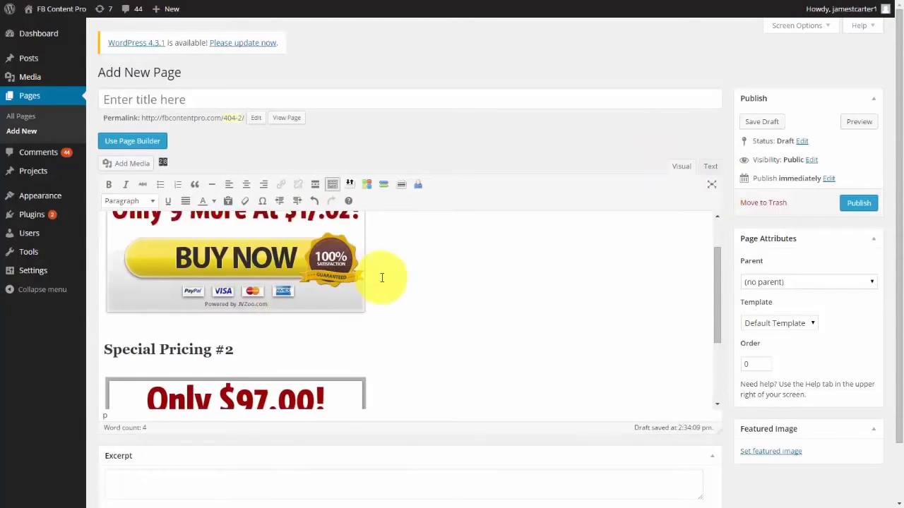
{"action": "key", "text": "ctrl+a"}
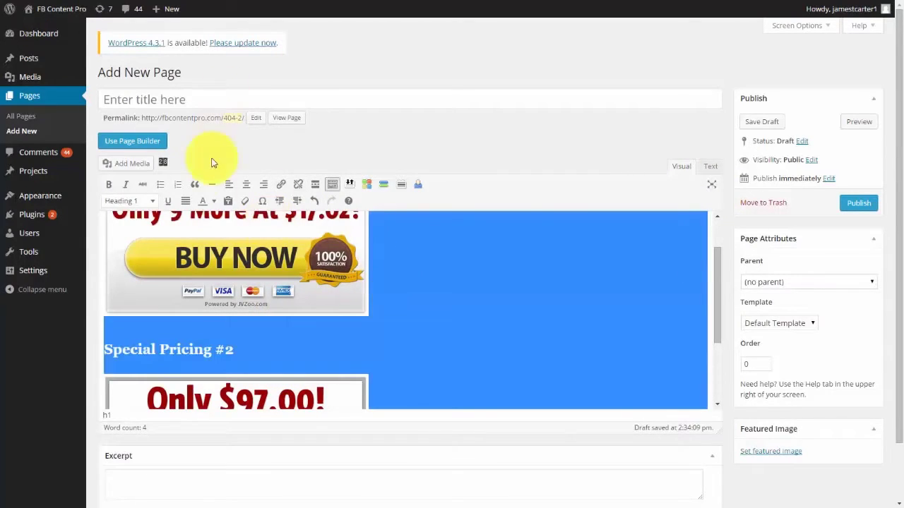
{"action": "left_click", "coordinate": [246, 184]}
{"action": "scroll", "coordinate": [630, 309], "scroll_direction": "down", "scroll_amount": 2}
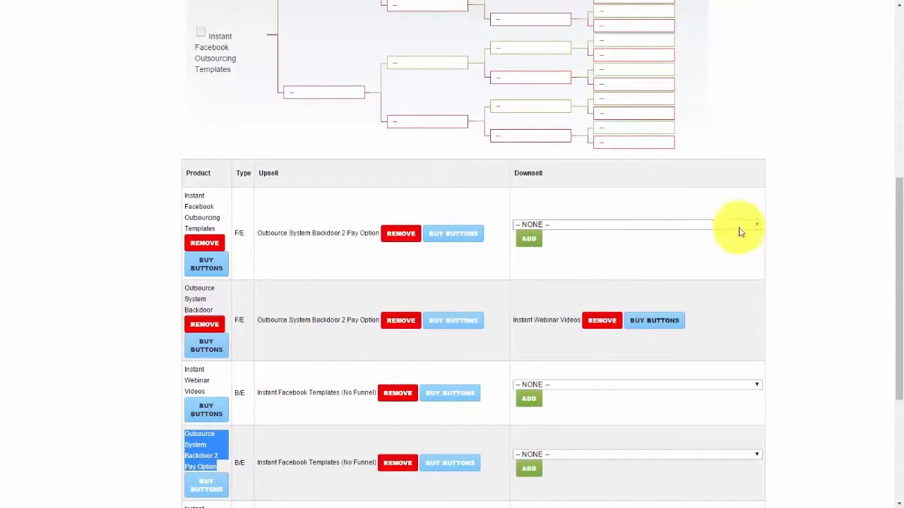
Step: From the funnel, return to the Outsource System Backdoor buy buttons page and copy its No Thanks / Downsell link HTML
{"action": "scroll", "coordinate": [722, 262], "scroll_direction": "down", "scroll_amount": 1}
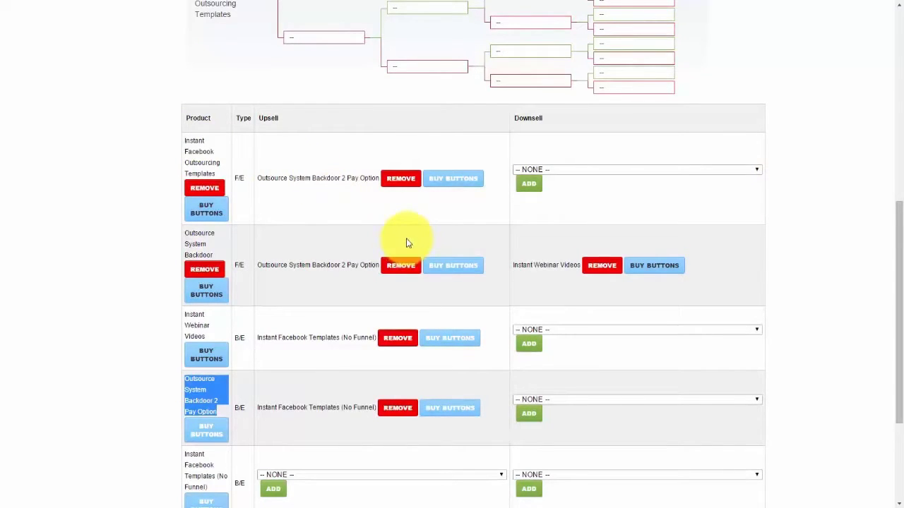
{"action": "left_click", "coordinate": [465, 188]}
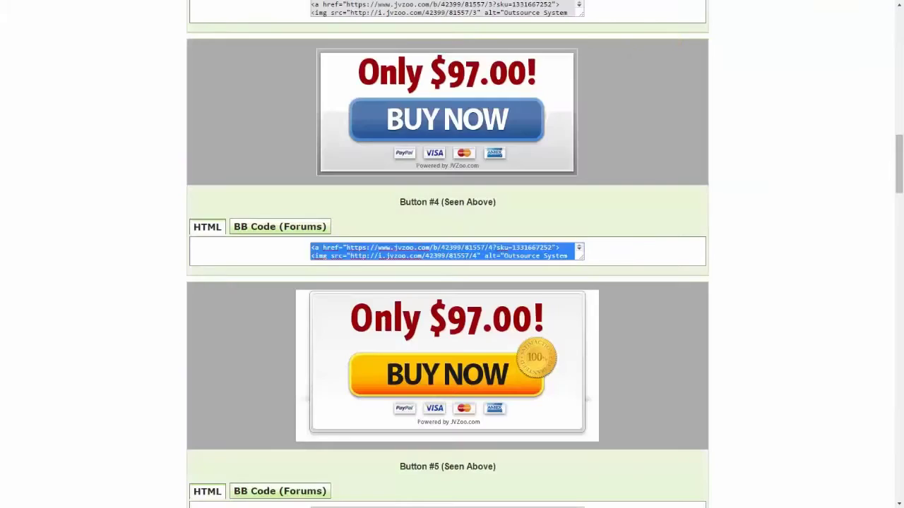
{"action": "scroll", "coordinate": [625, 110], "scroll_direction": "up", "scroll_amount": 6}
{"action": "scroll", "coordinate": [653, 120], "scroll_direction": "up", "scroll_amount": 10}
{"action": "left_click", "coordinate": [540, 303]}
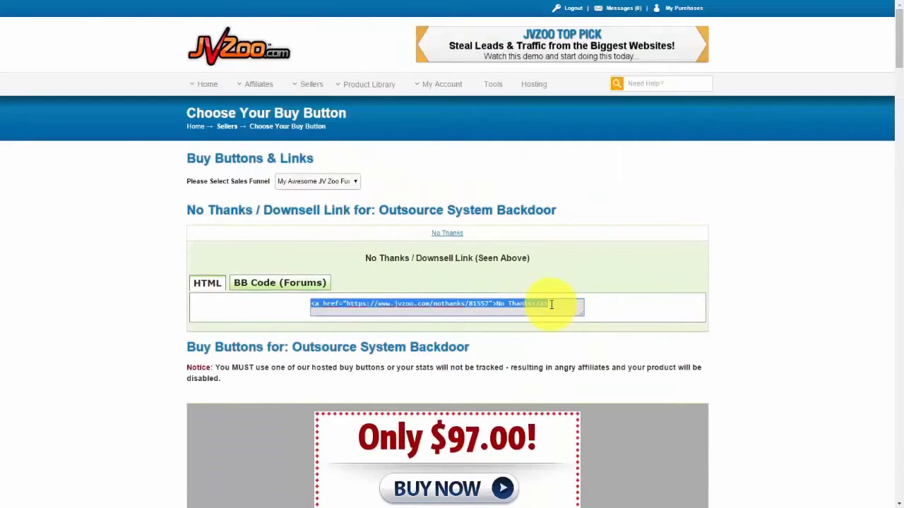
{"action": "right_click", "coordinate": [496, 305]}
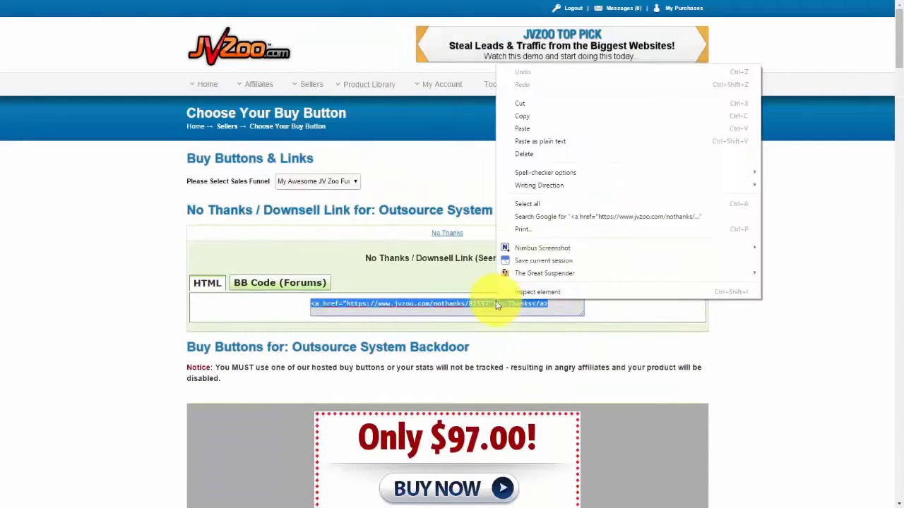
{"action": "left_click", "coordinate": [537, 116]}
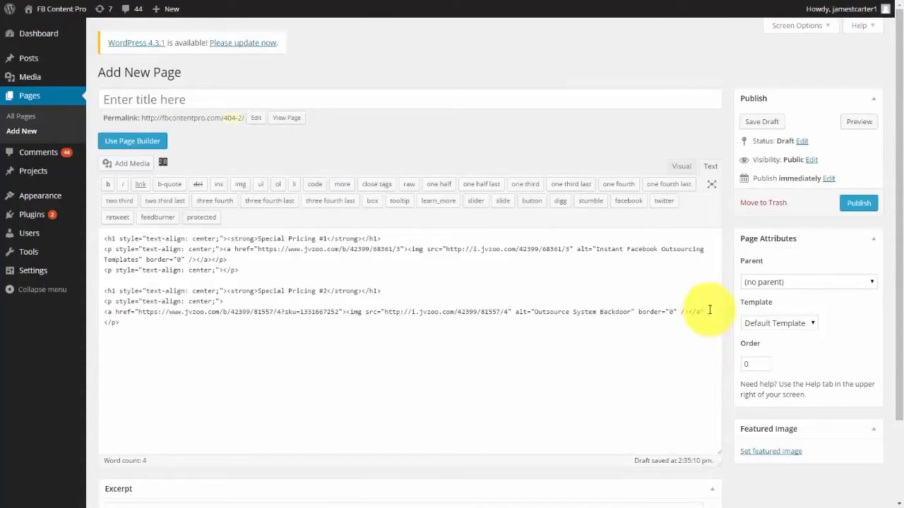
Step: Insert the copied No Thanks link, wrapped in center tags, below the second buy button in the WordPress page's code and view it visually
{"action": "left_click", "coordinate": [361, 332]}
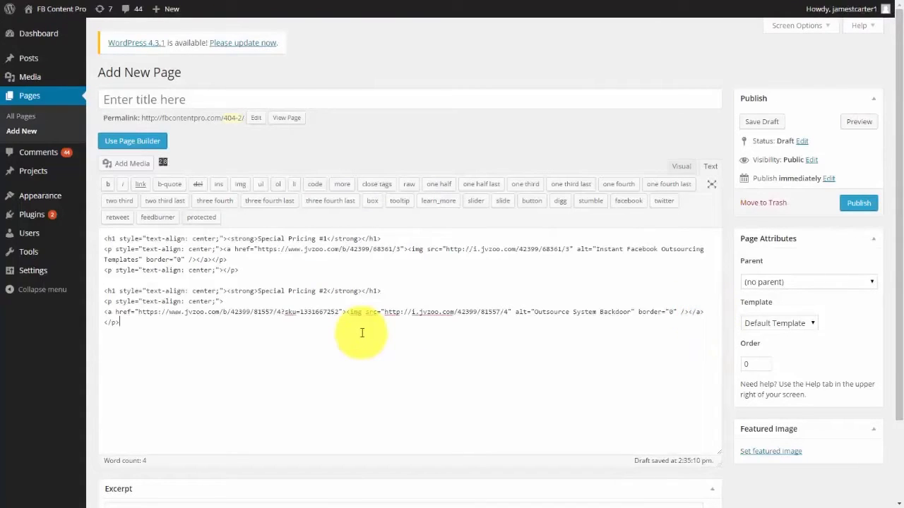
{"action": "type", "text": "<ce"}
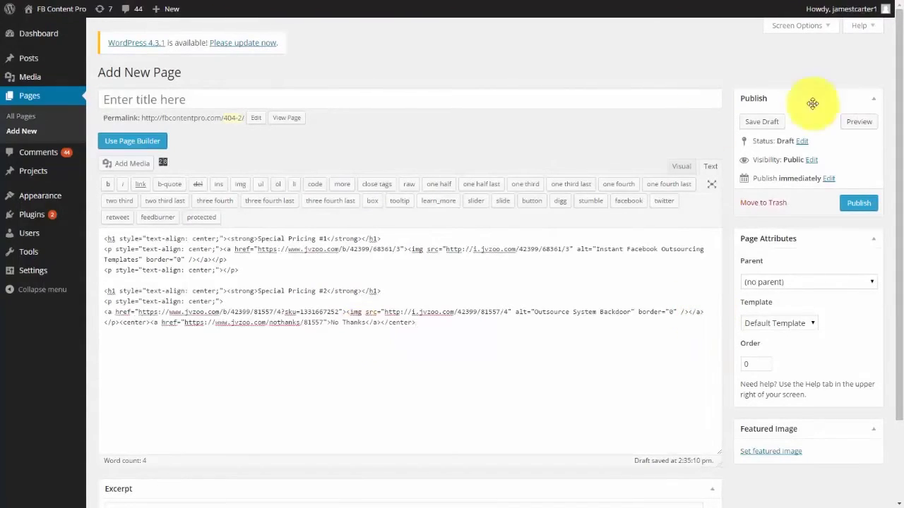
{"action": "left_click", "coordinate": [682, 166]}
{"action": "scroll", "coordinate": [434, 356], "scroll_direction": "down", "scroll_amount": 5}
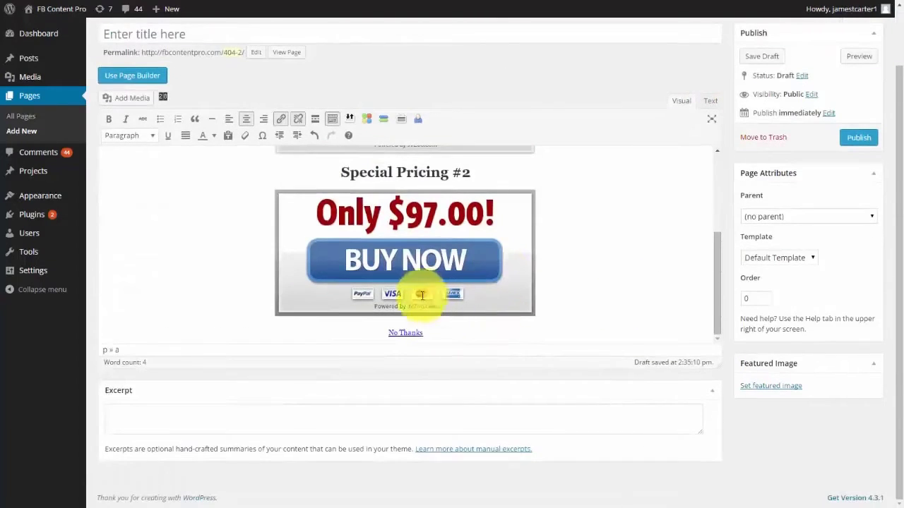
Step: Change the "No Thanks" link text to "Not Right Now, I'm going to pass and miss out on this incredible offer..." and return to the visual view
{"action": "left_click_drag", "start_coordinate": [432, 330], "coordinate": [367, 332]}
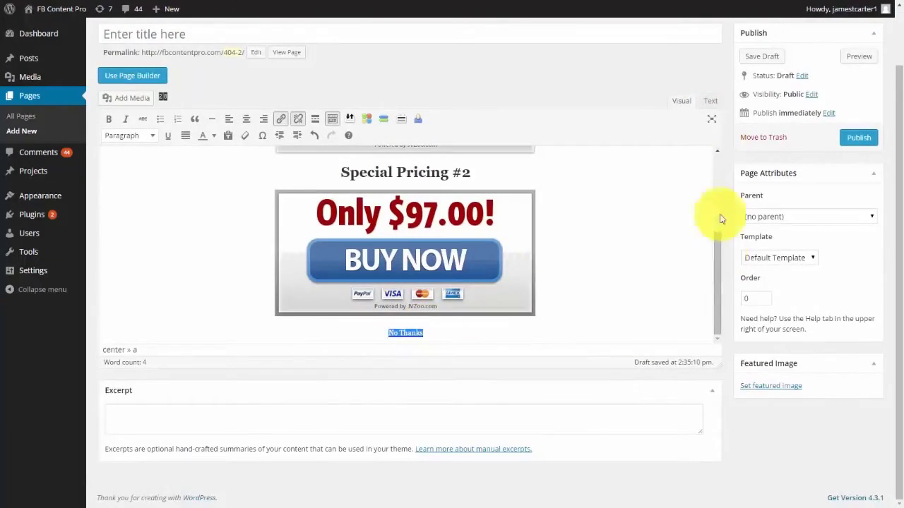
{"action": "left_click", "coordinate": [710, 103]}
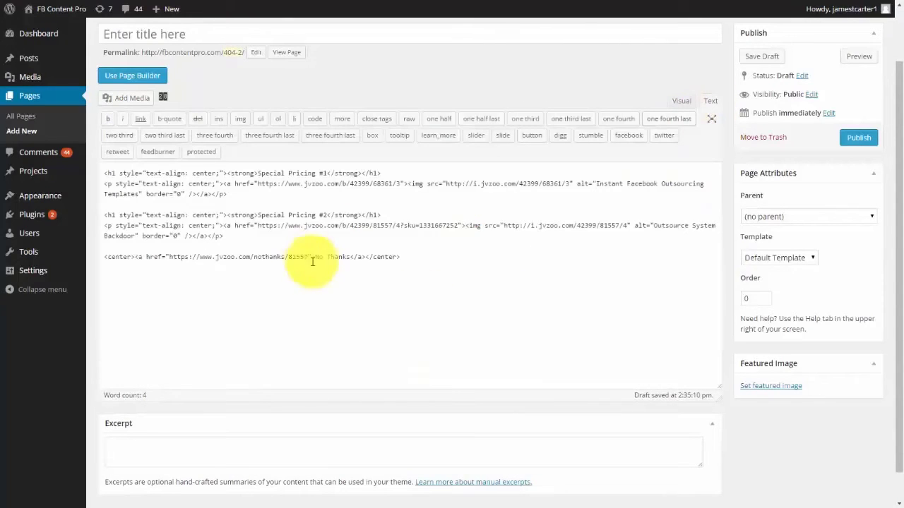
{"action": "left_click_drag", "start_coordinate": [316, 257], "coordinate": [347, 256]}
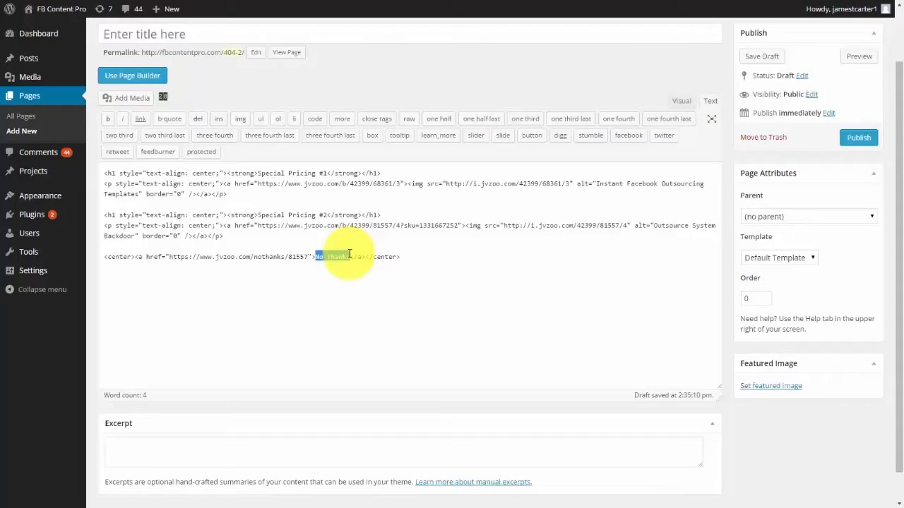
{"action": "type", "text": "Not "}
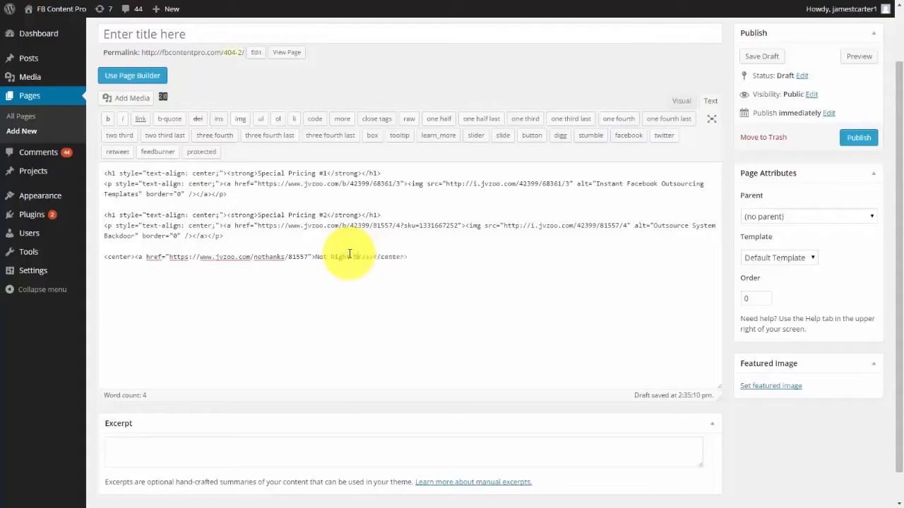
{"action": "type", "text": "Right Now, I'm going to pass an"}
{"action": "type", "text": "d miss out on t"}
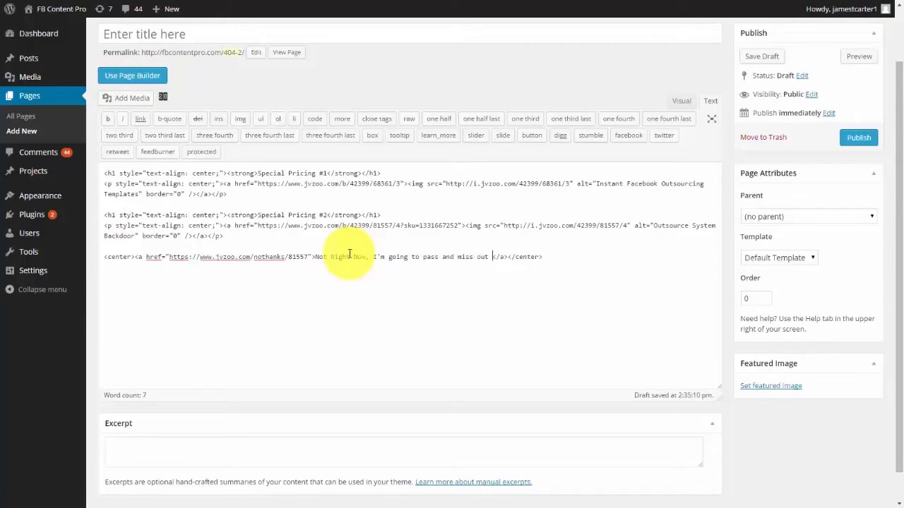
{"action": "type", "text": "his incredible offe"}
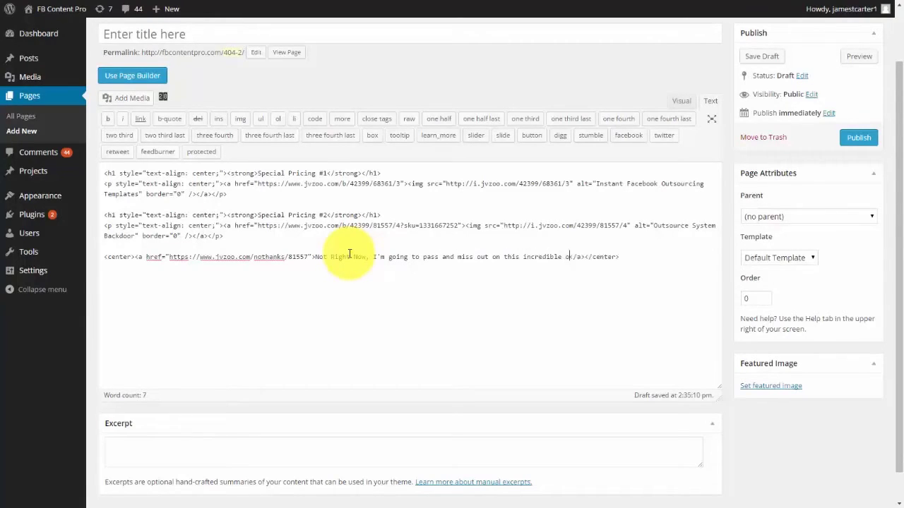
{"action": "type", "text": "r..."}
{"action": "left_click", "coordinate": [680, 100]}
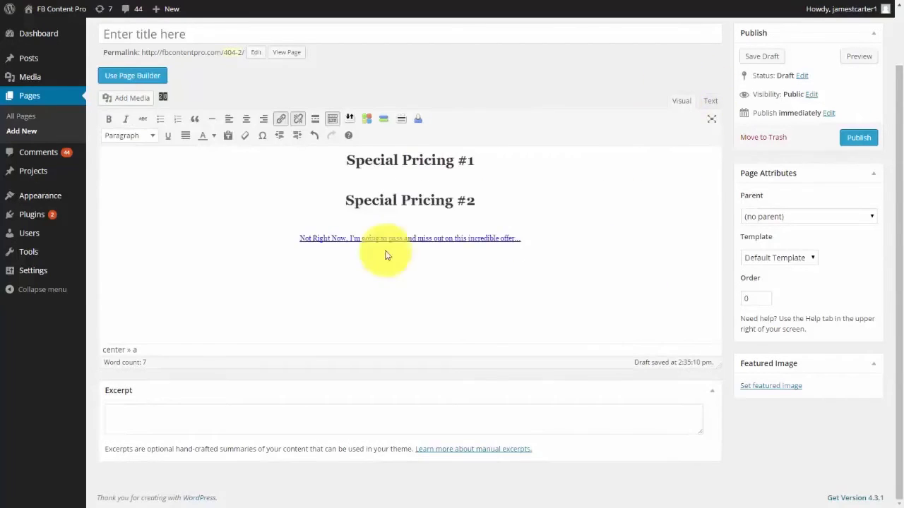